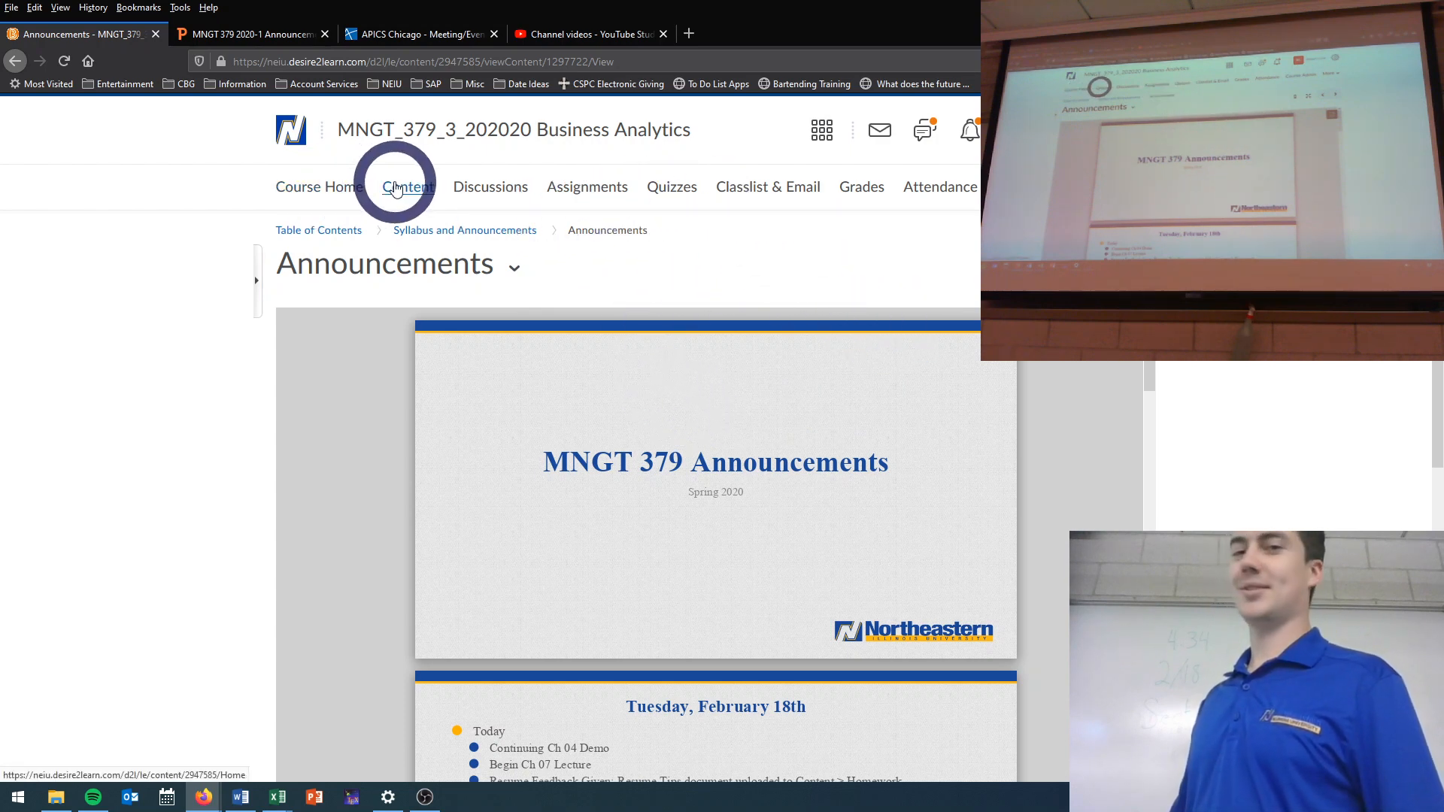
- Open the Ch 04 Data Files module under Data Files in the course content
click(396, 188)
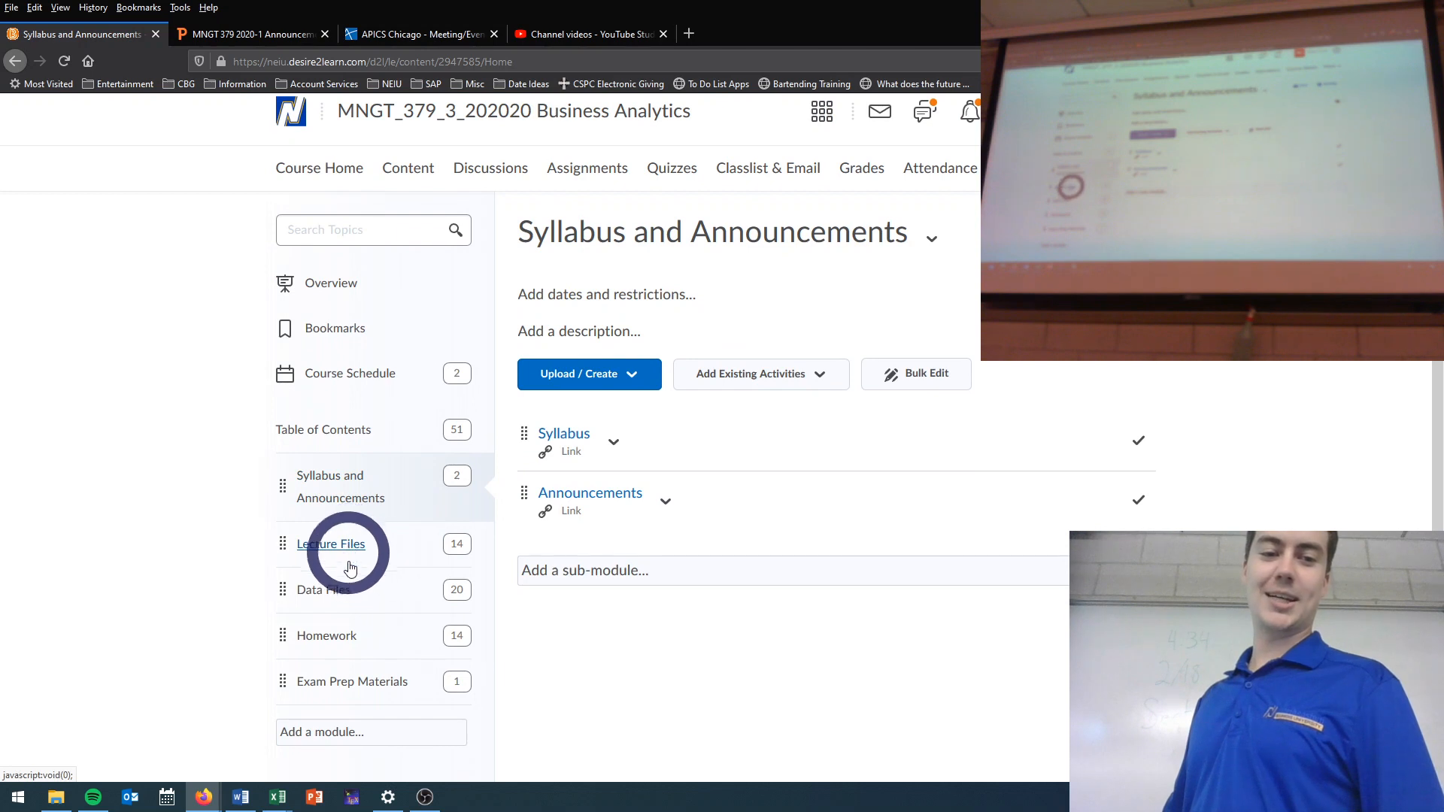
click(346, 588)
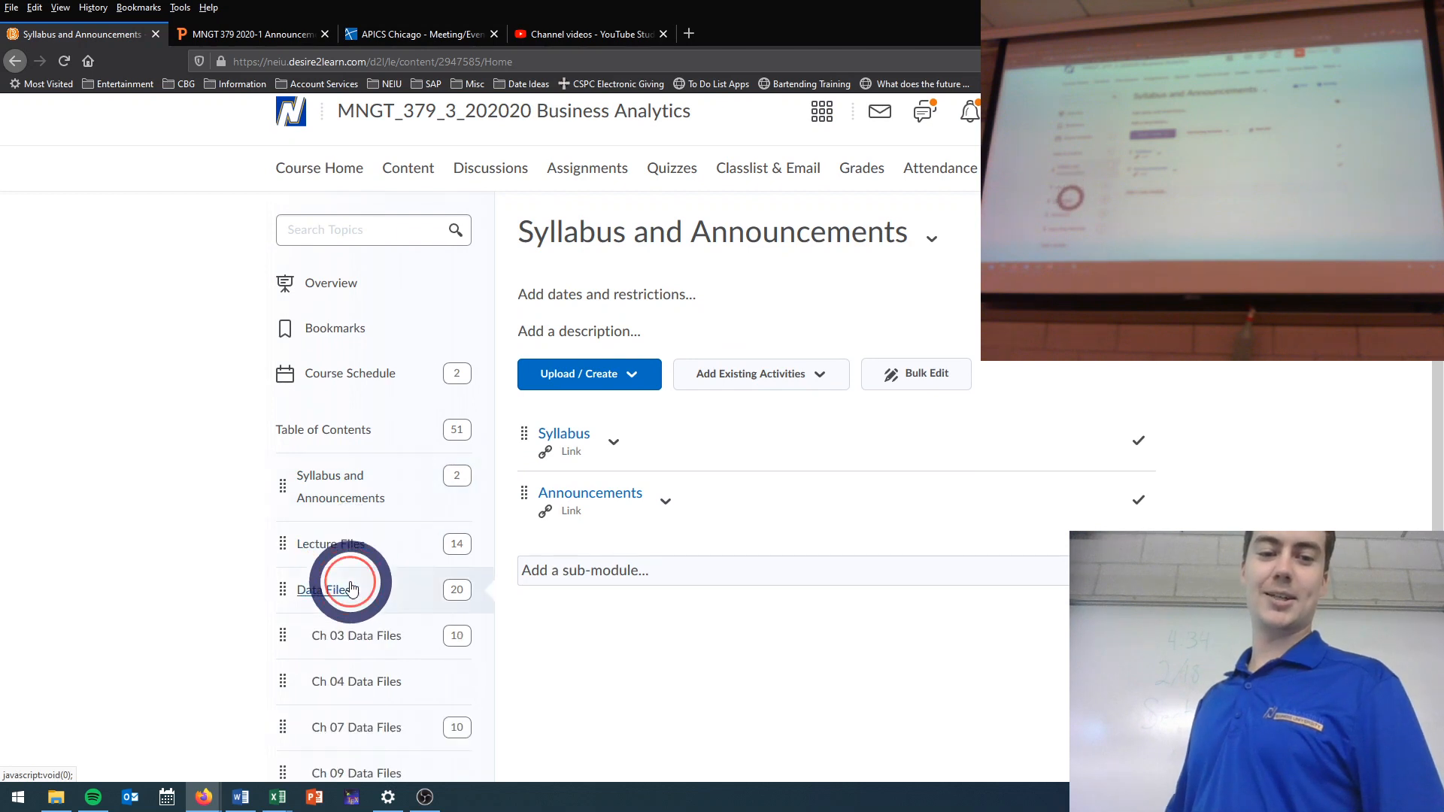
click(379, 688)
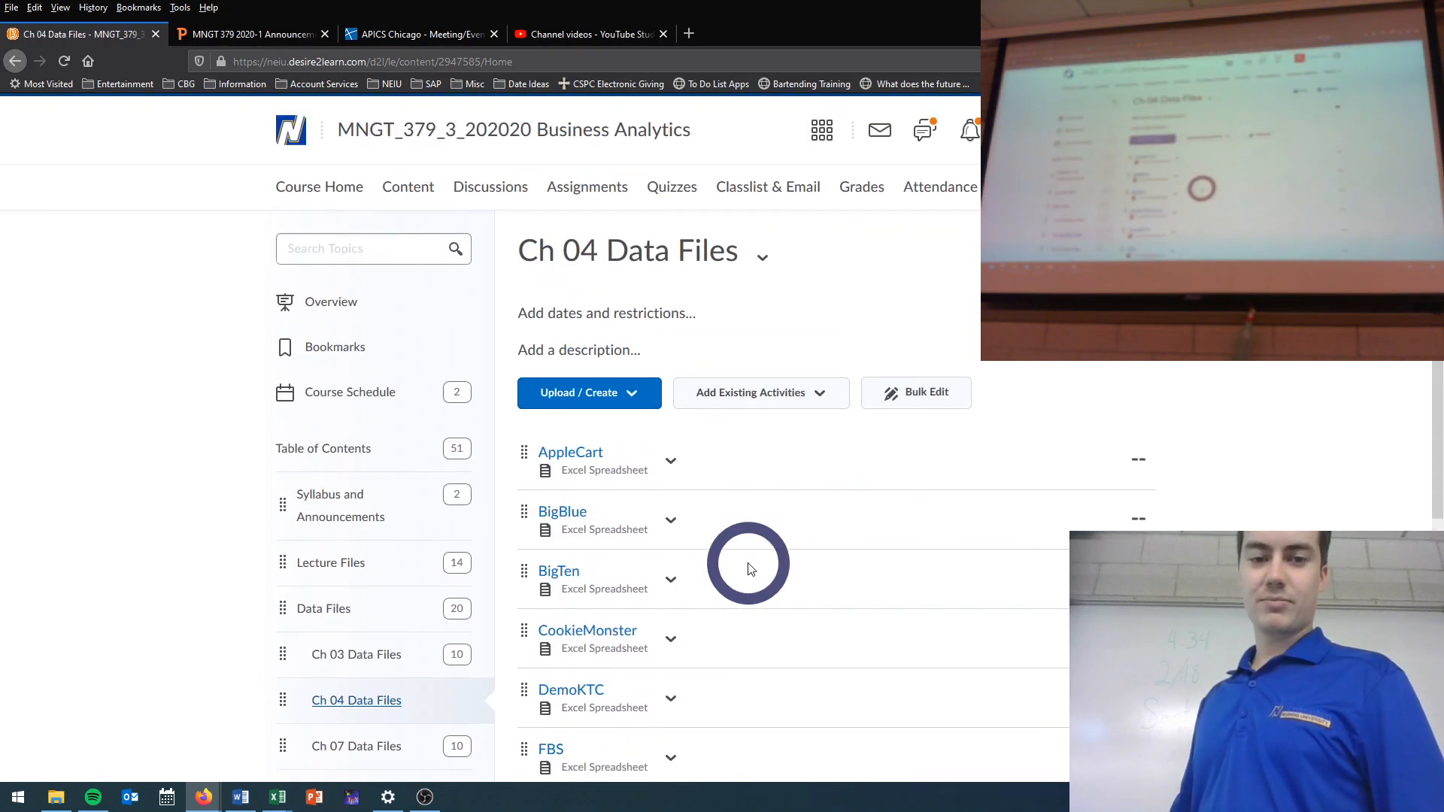
scroll(748, 563, down, 1)
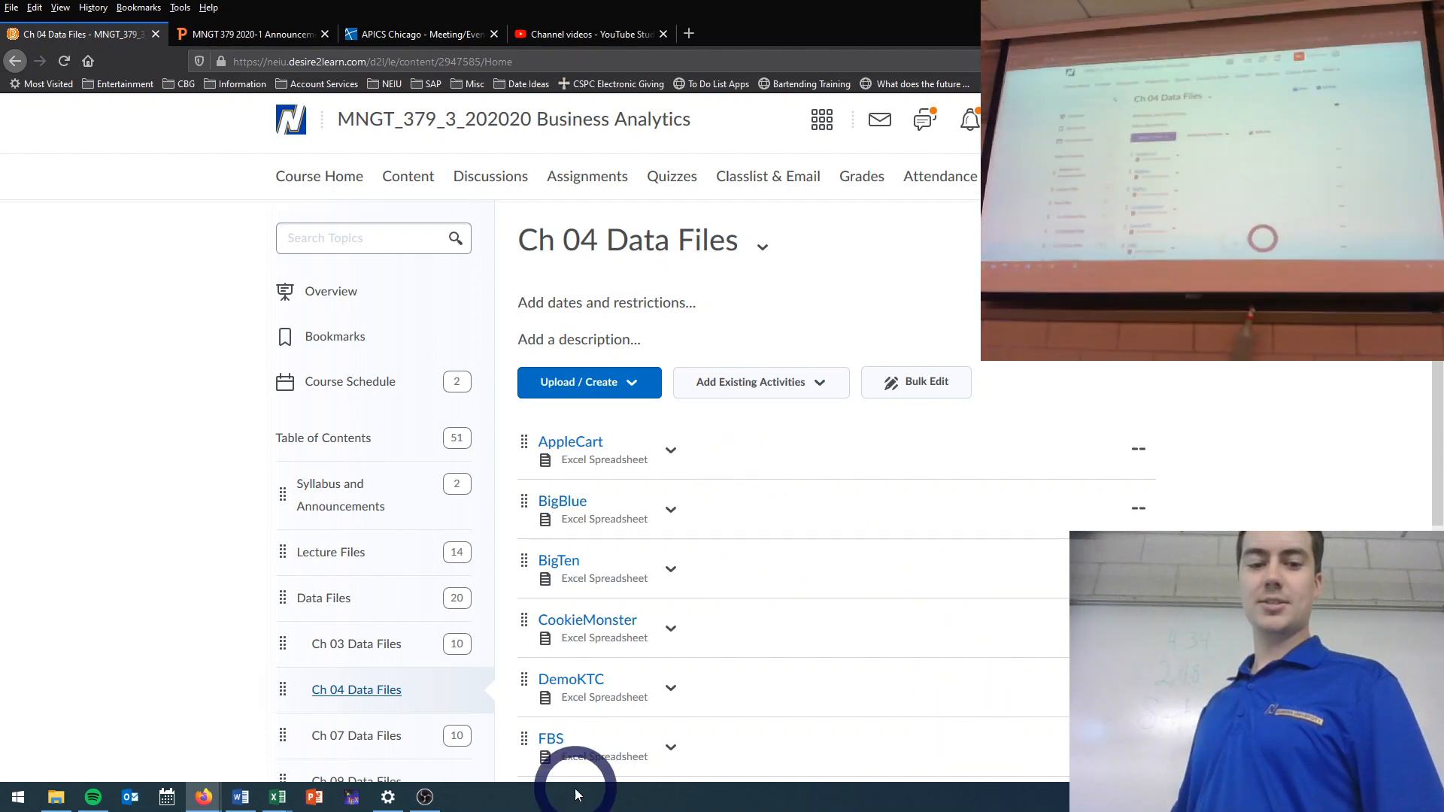
click(422, 797)
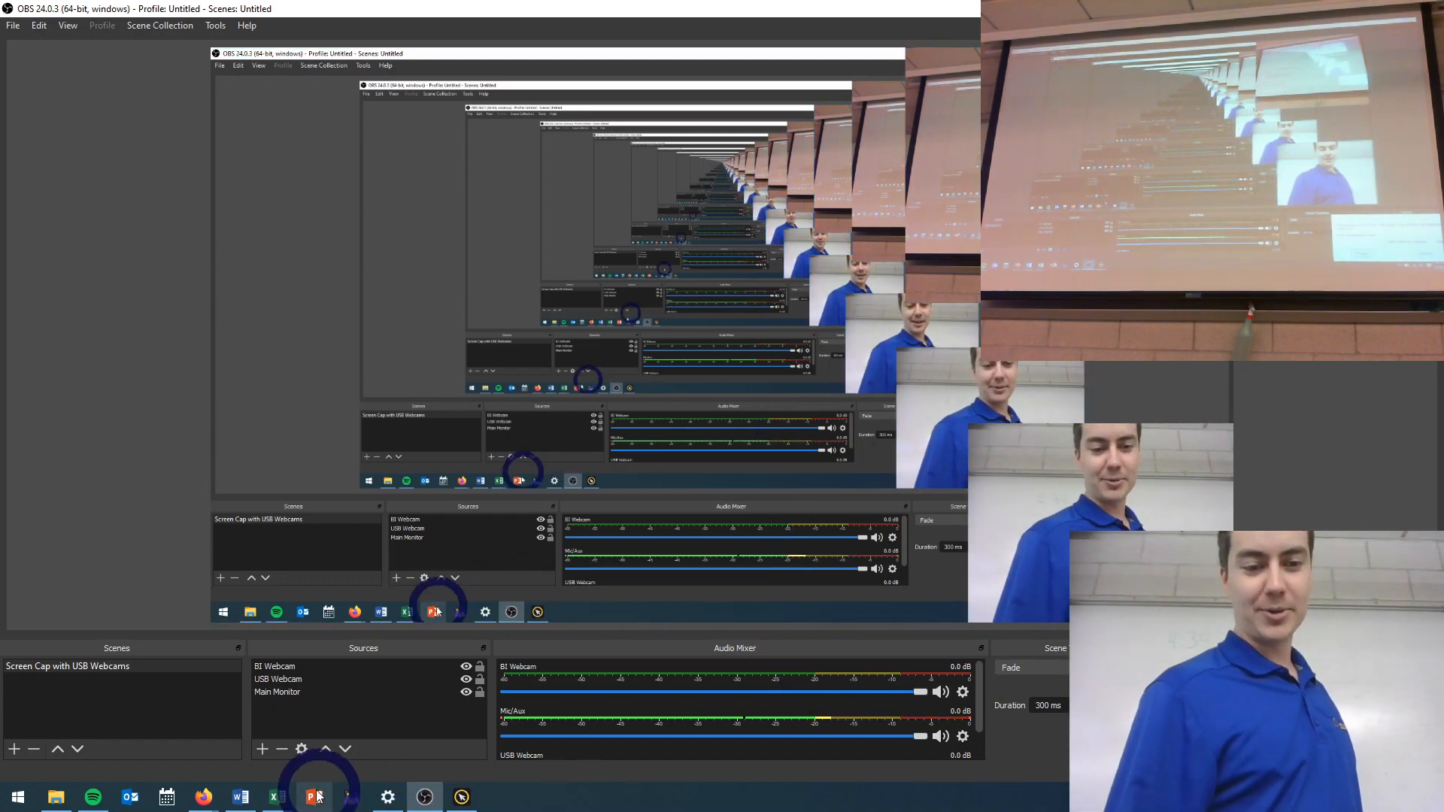
mouse_move(278, 796)
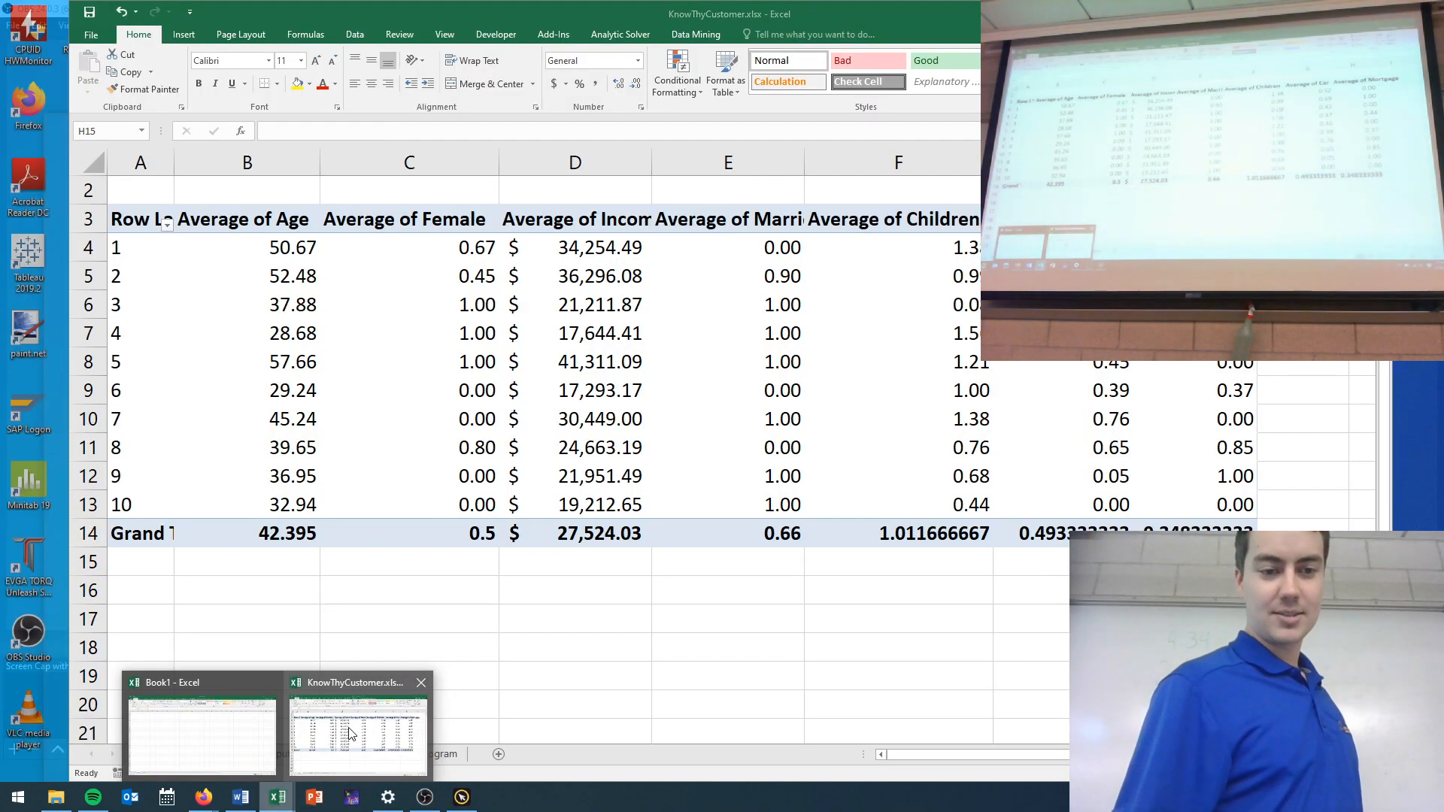
mouse_move(229, 731)
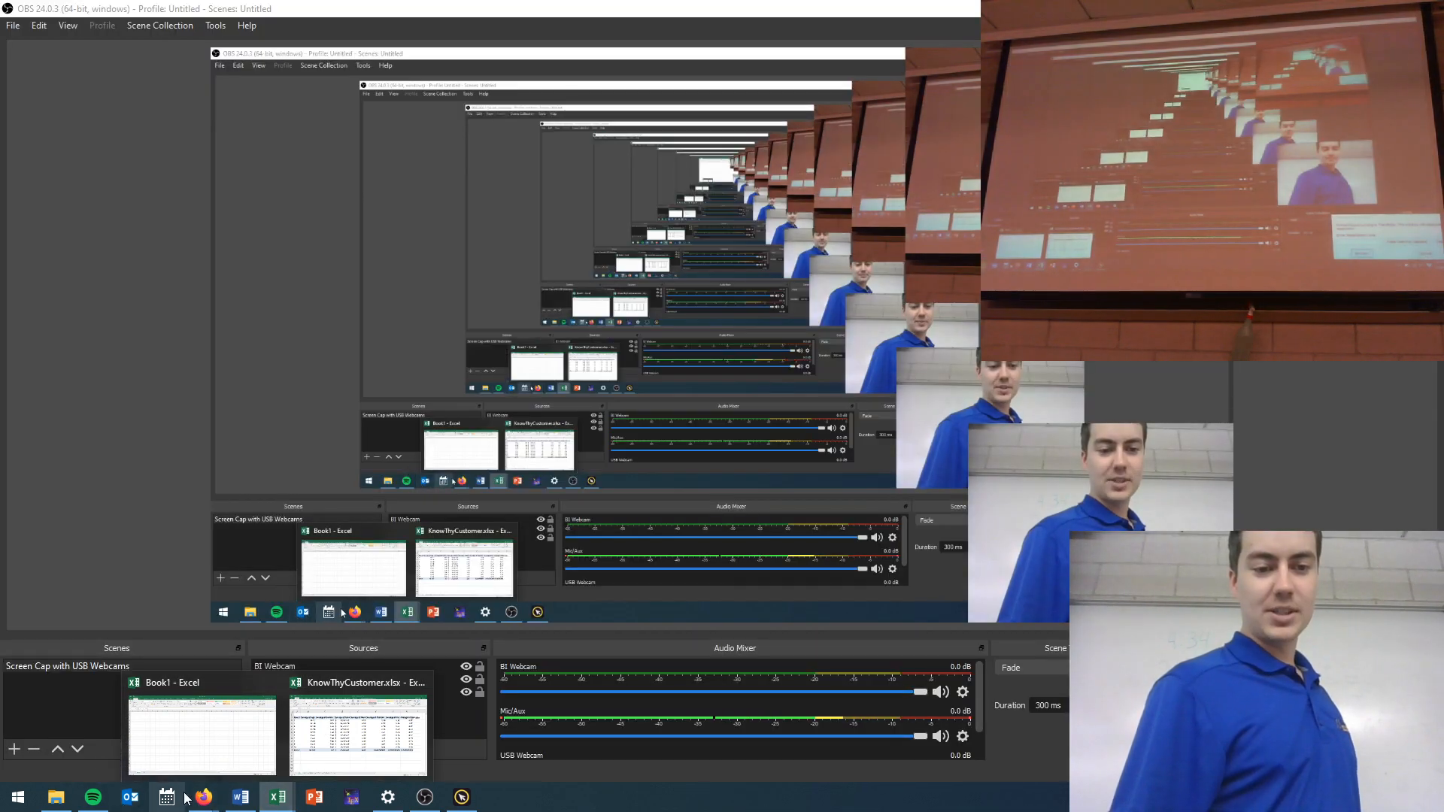
mouse_move(203, 796)
click(161, 742)
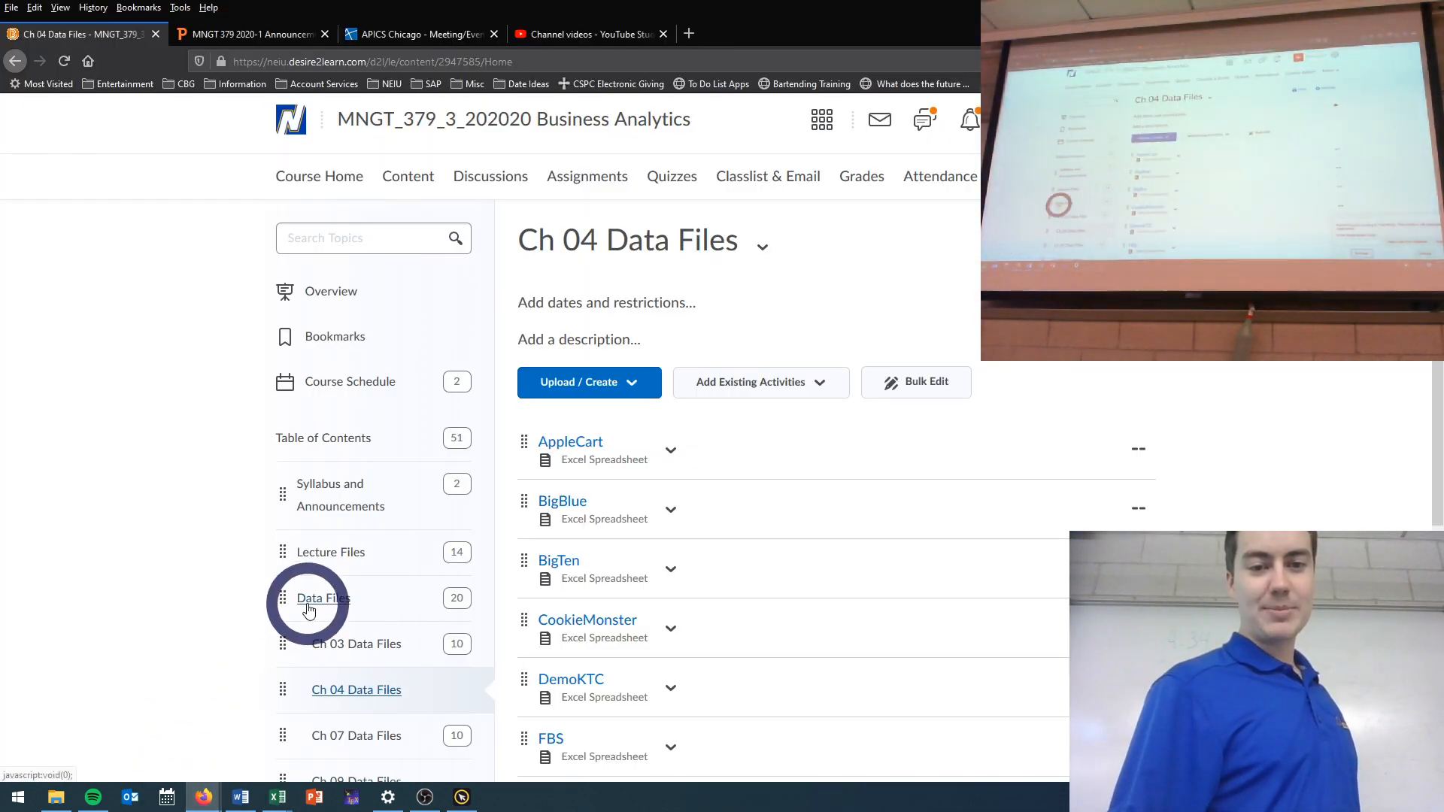
- Download the CookieMonster spreadsheet from the chapter 4 files and open it with Excel 2016
click(671, 629)
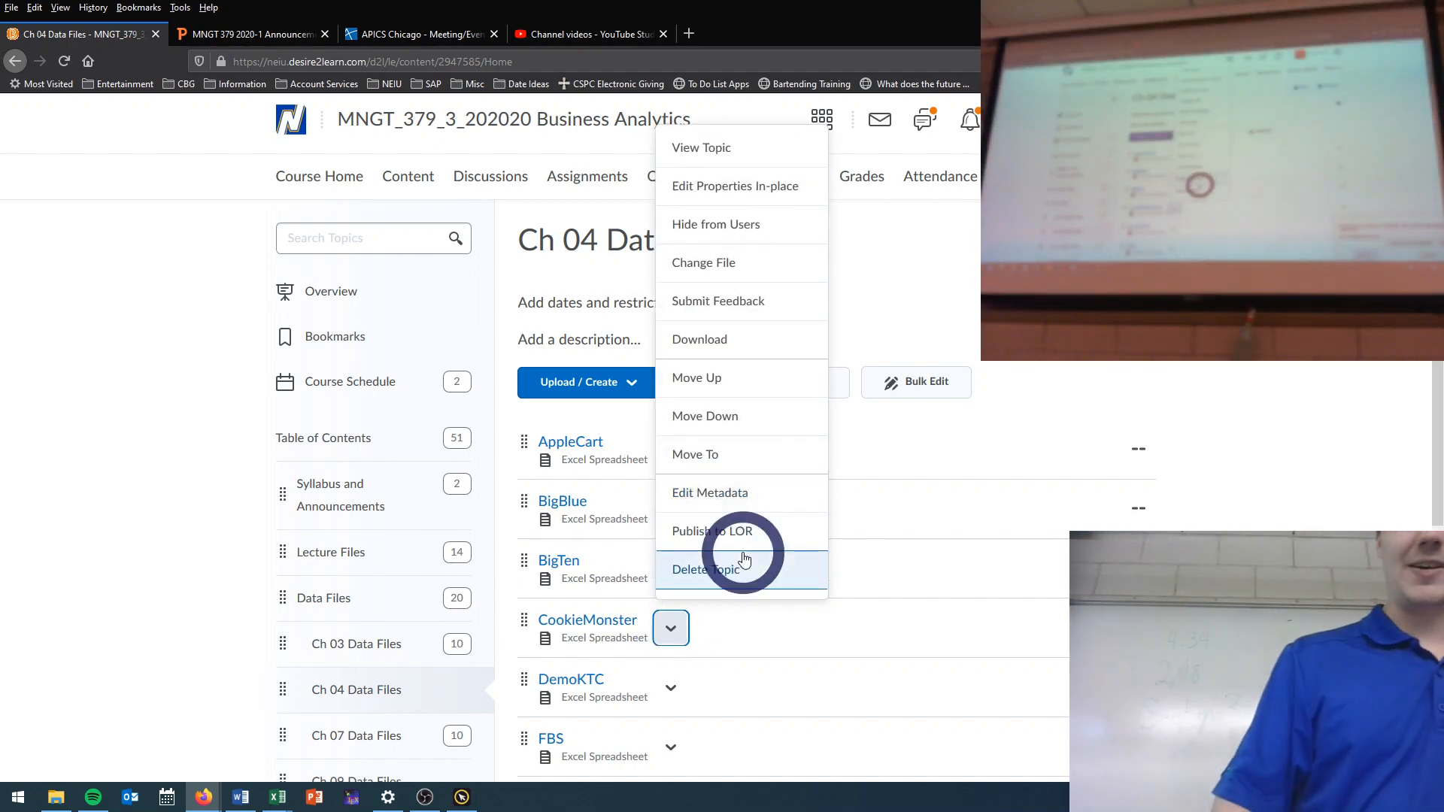
click(748, 353)
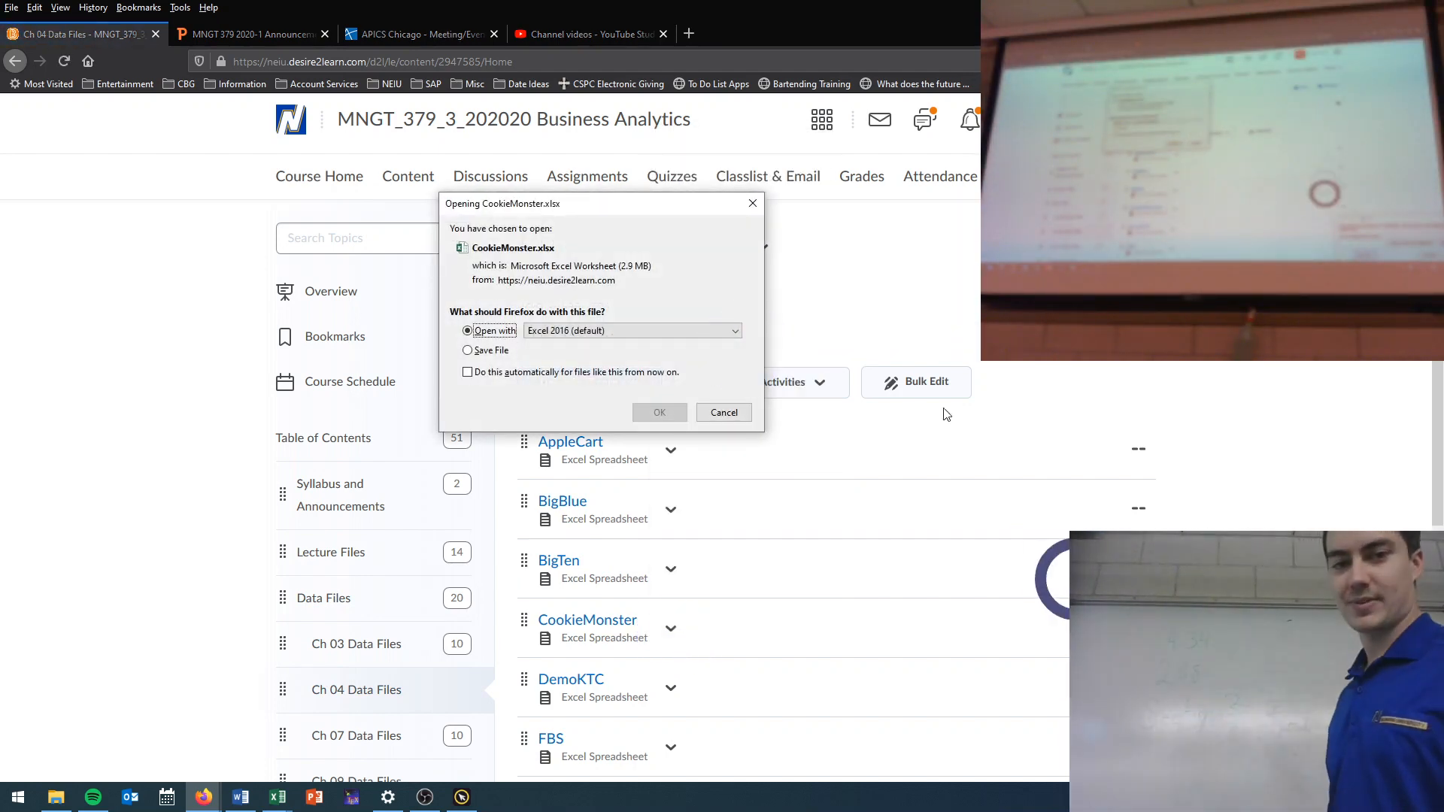
click(629, 330)
click(629, 349)
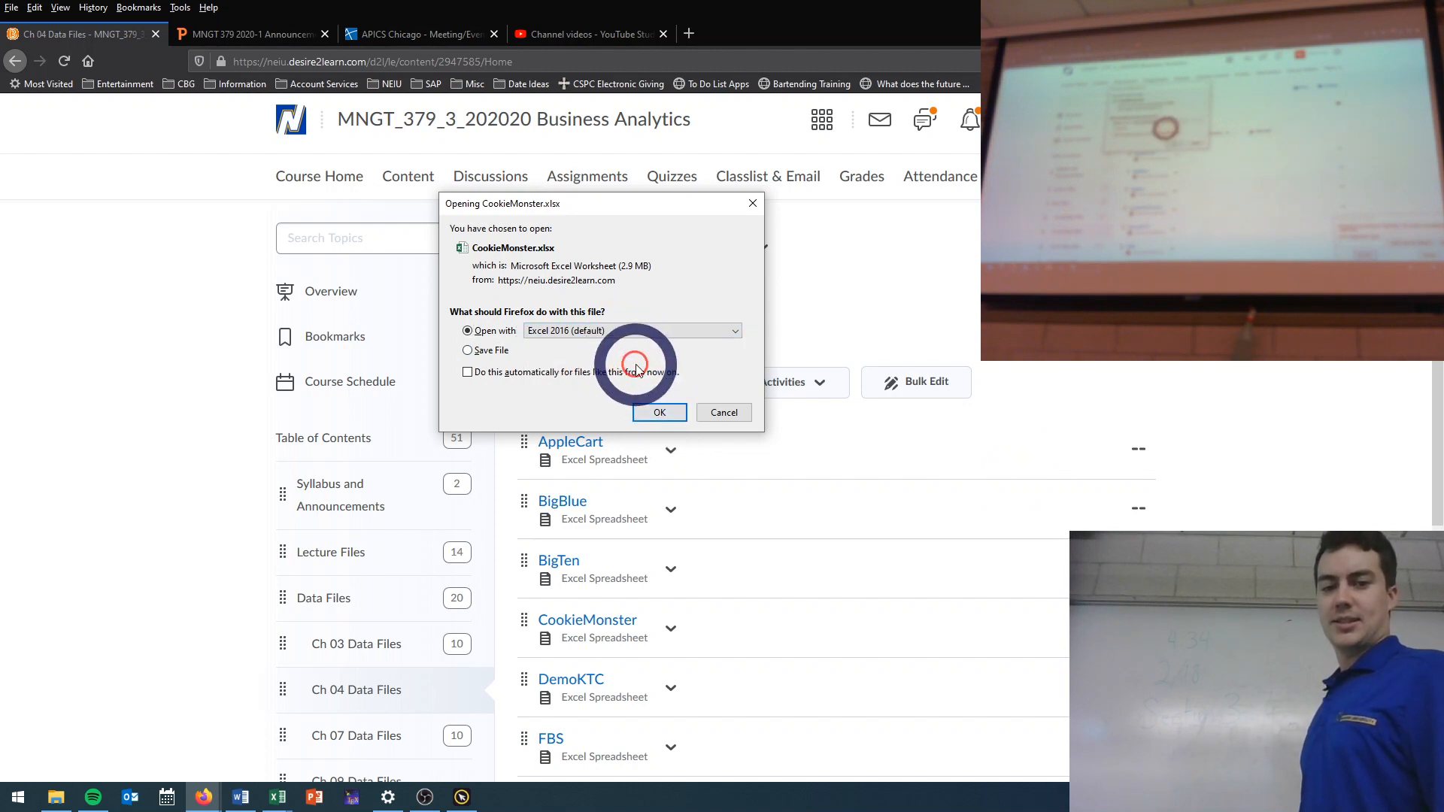
click(662, 413)
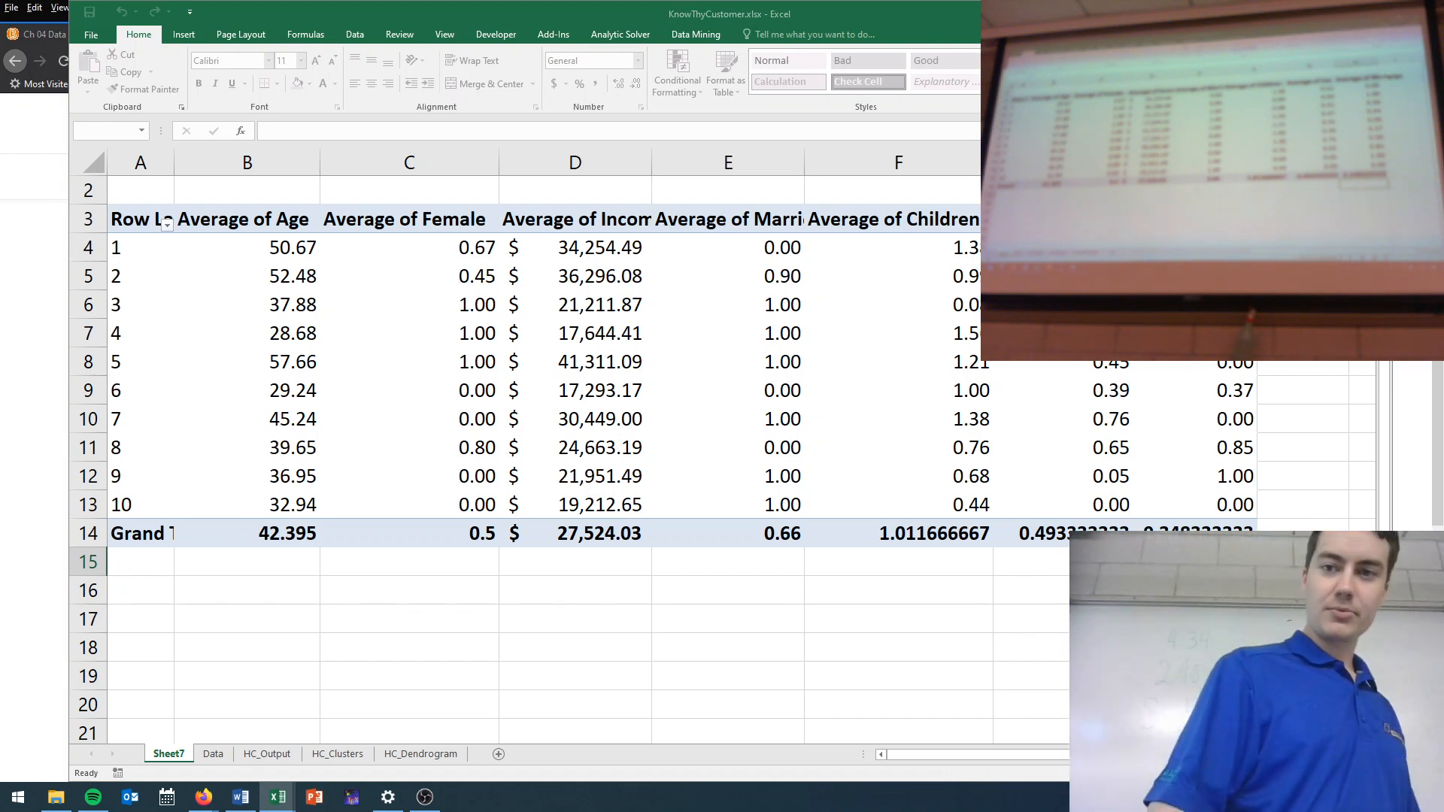
- Close the KnowThyCustomer.xlsx workbook without saving its changes and maximize the CookieMonster.xlsx window
click(1375, 12)
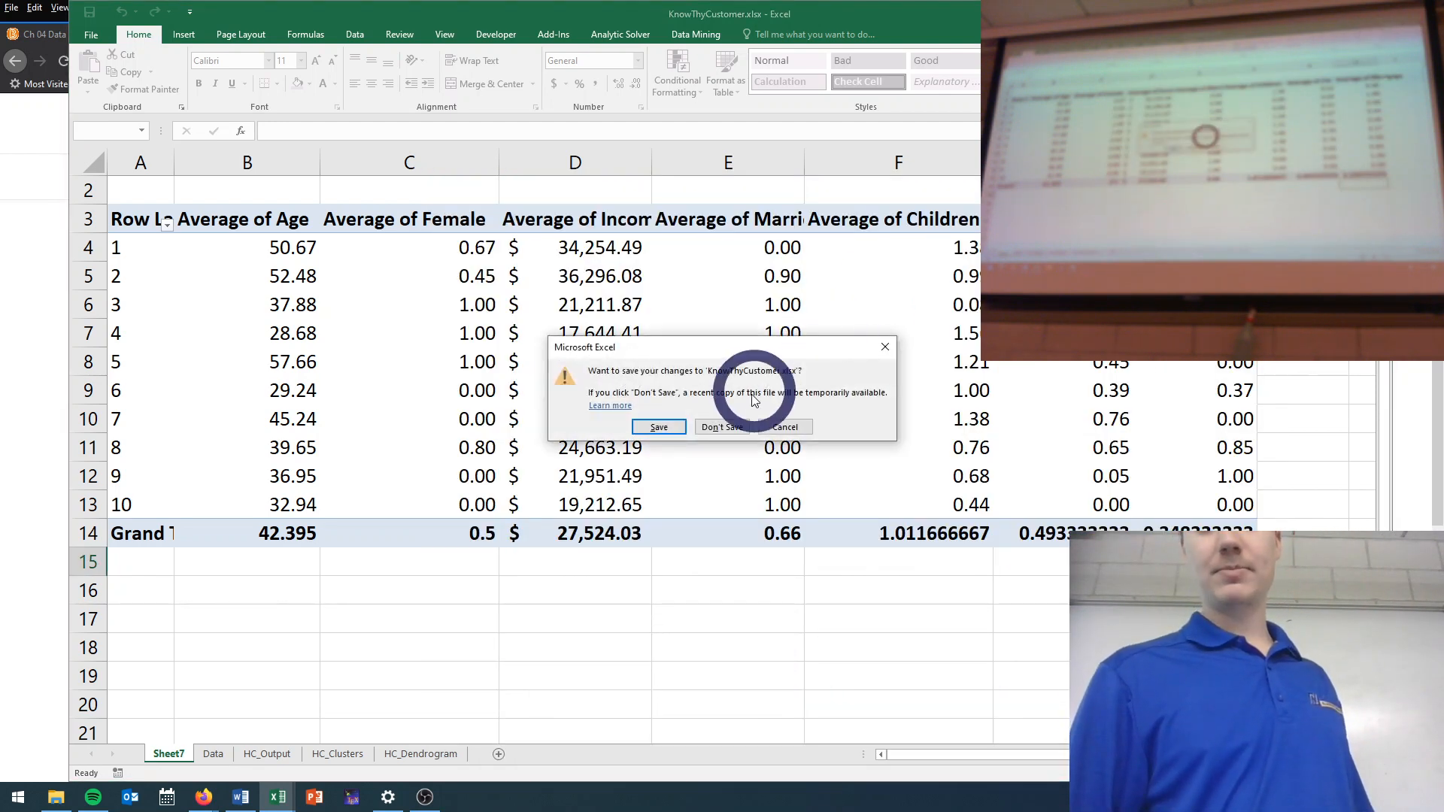
click(722, 427)
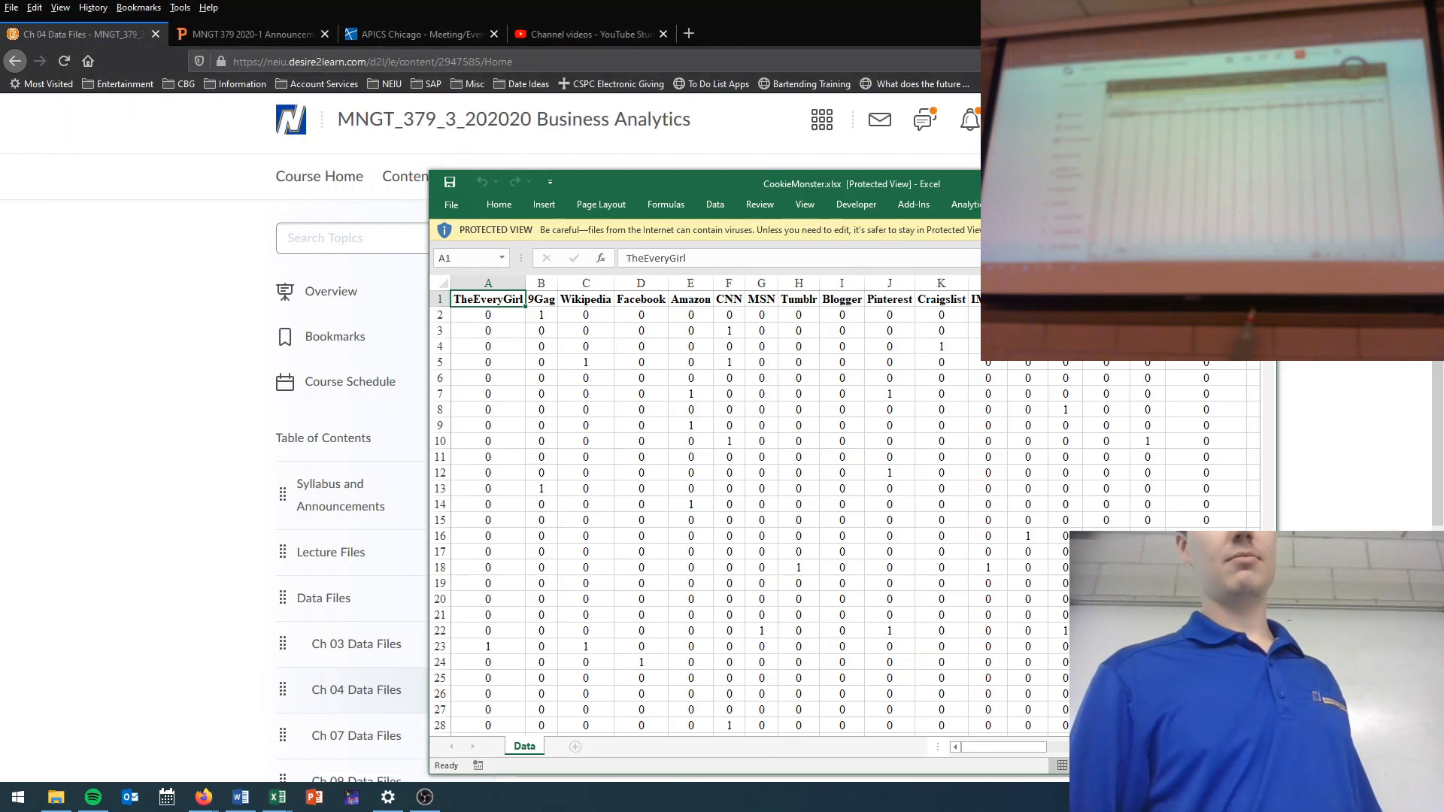
click(1225, 182)
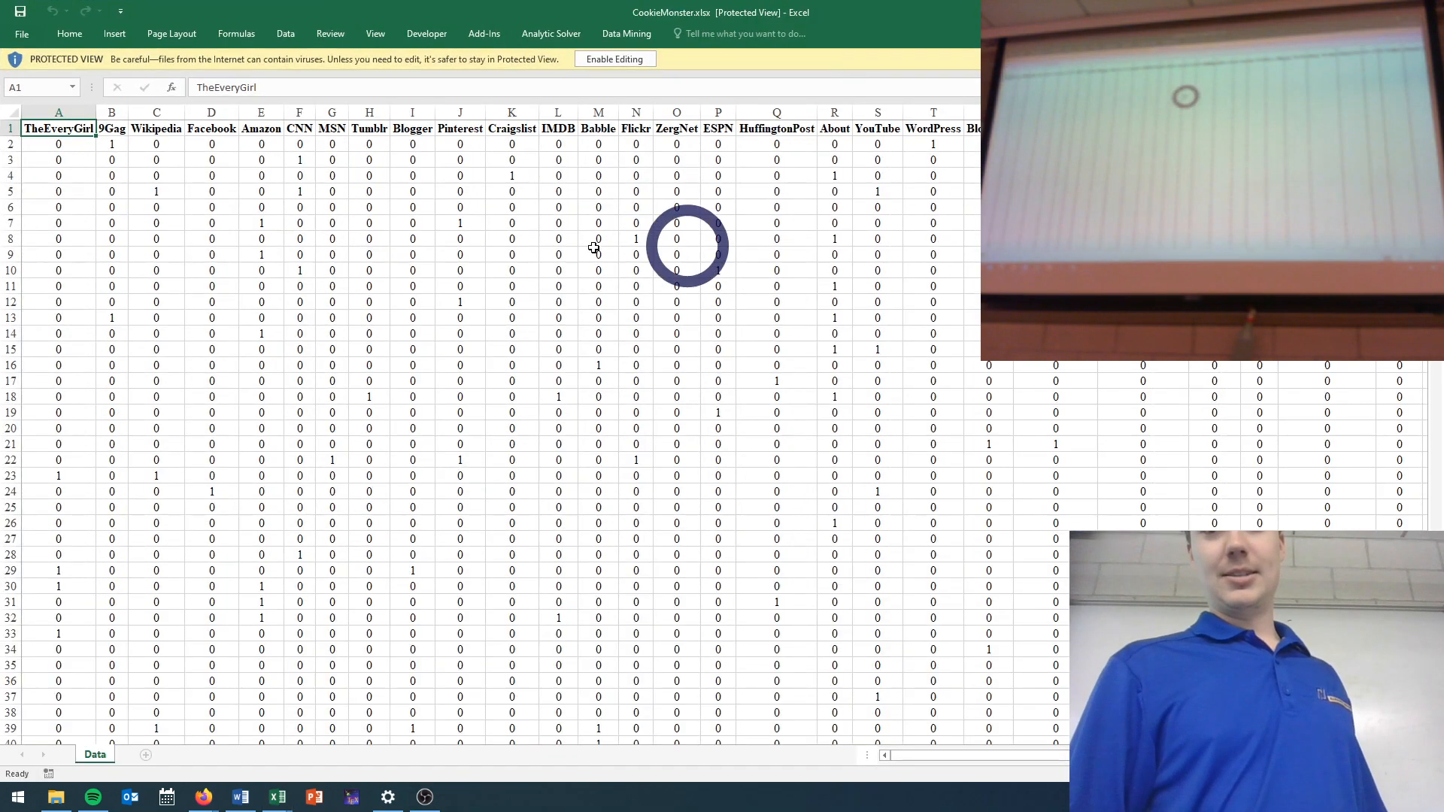
- Examine how far the website header row extends and select all headers from MensHealth back to TheEveryGirl
click(460, 234)
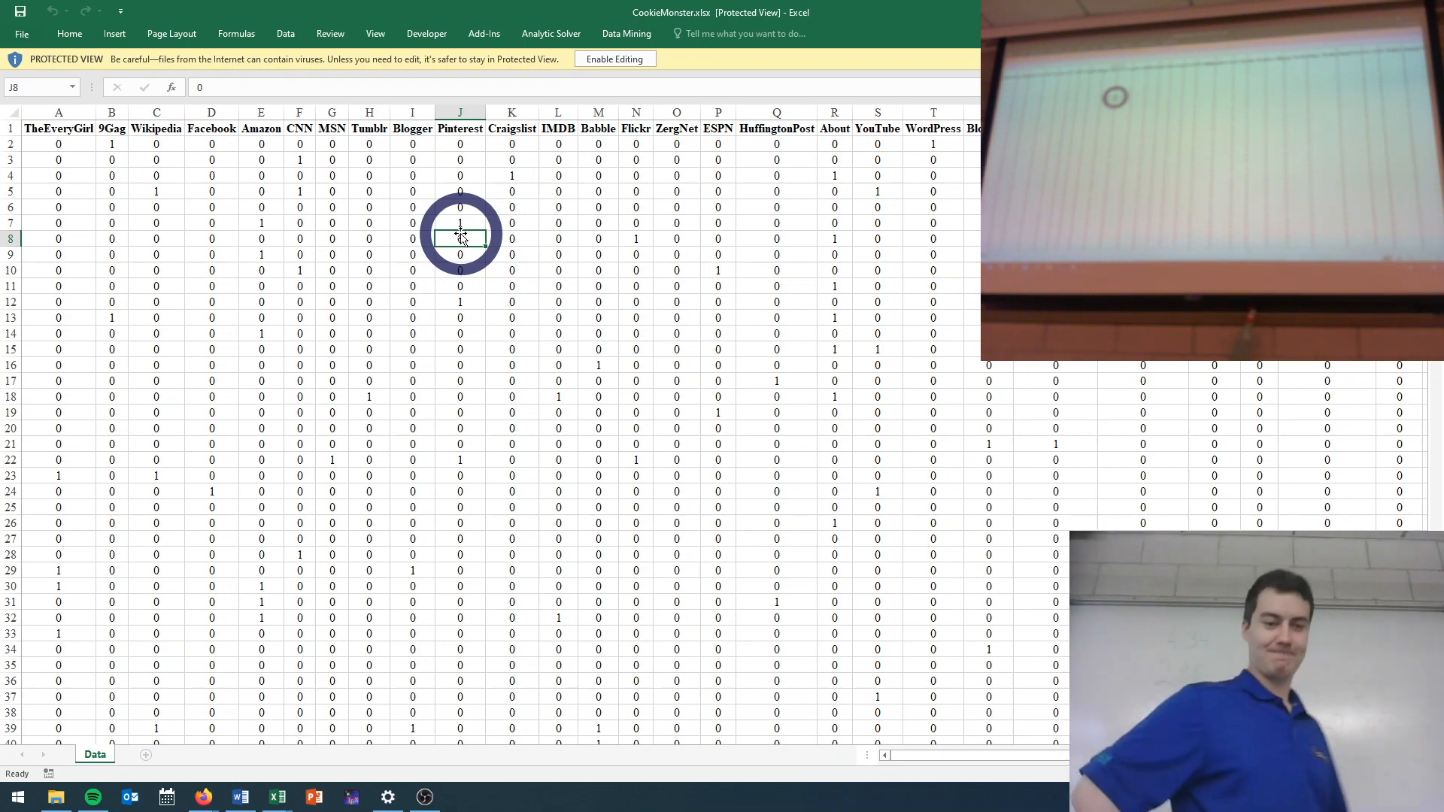
click(211, 204)
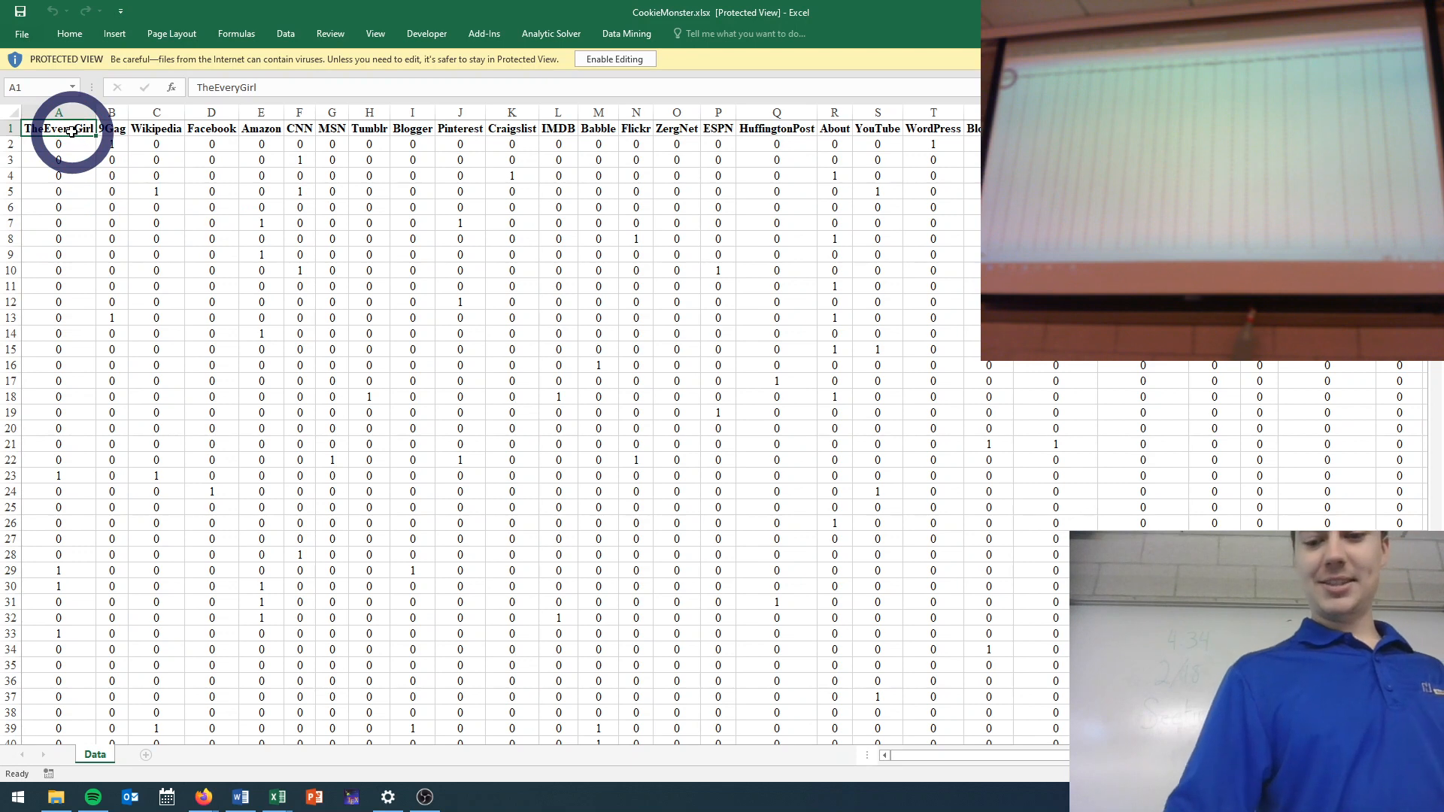
key(ctrl+Right)
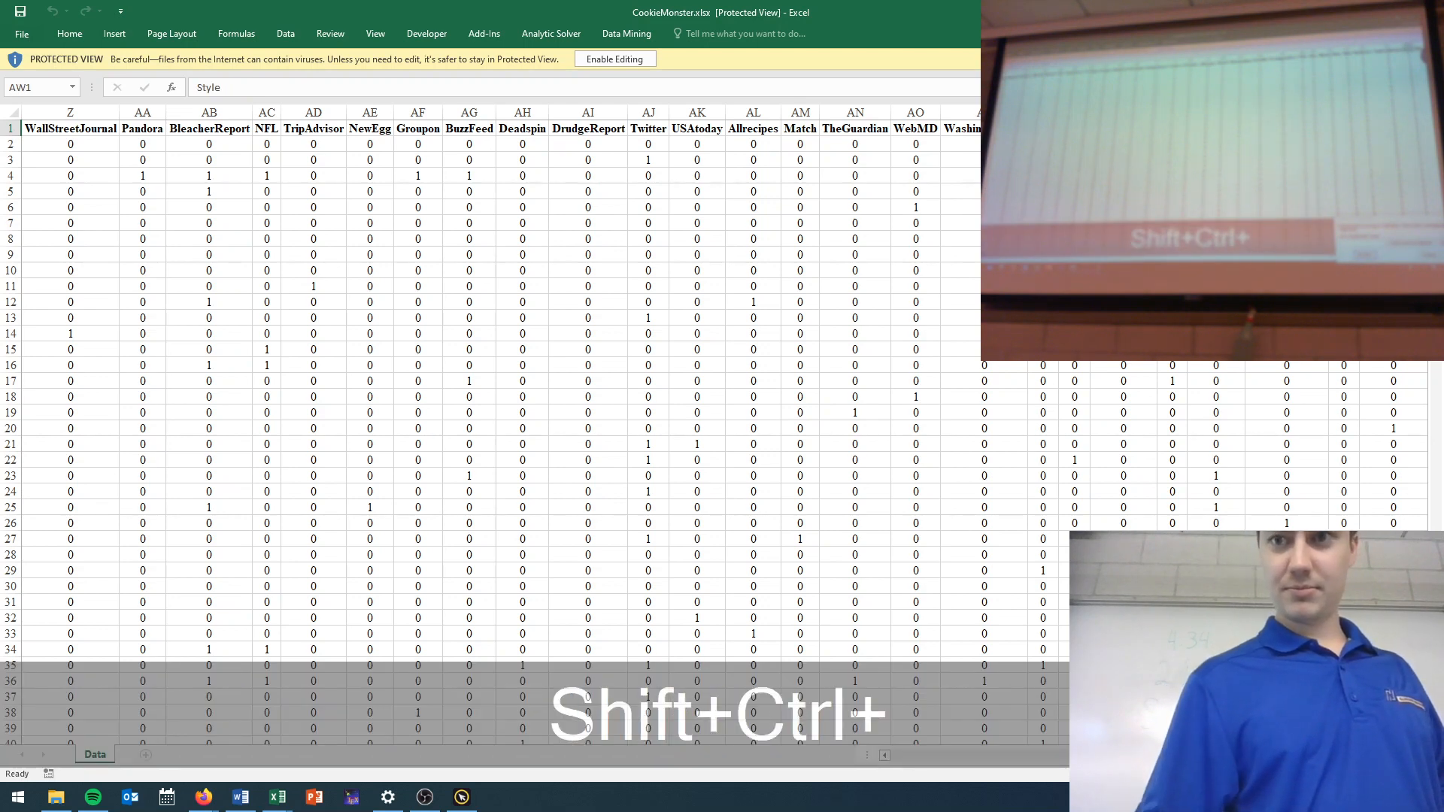
key(ctrl+Right)
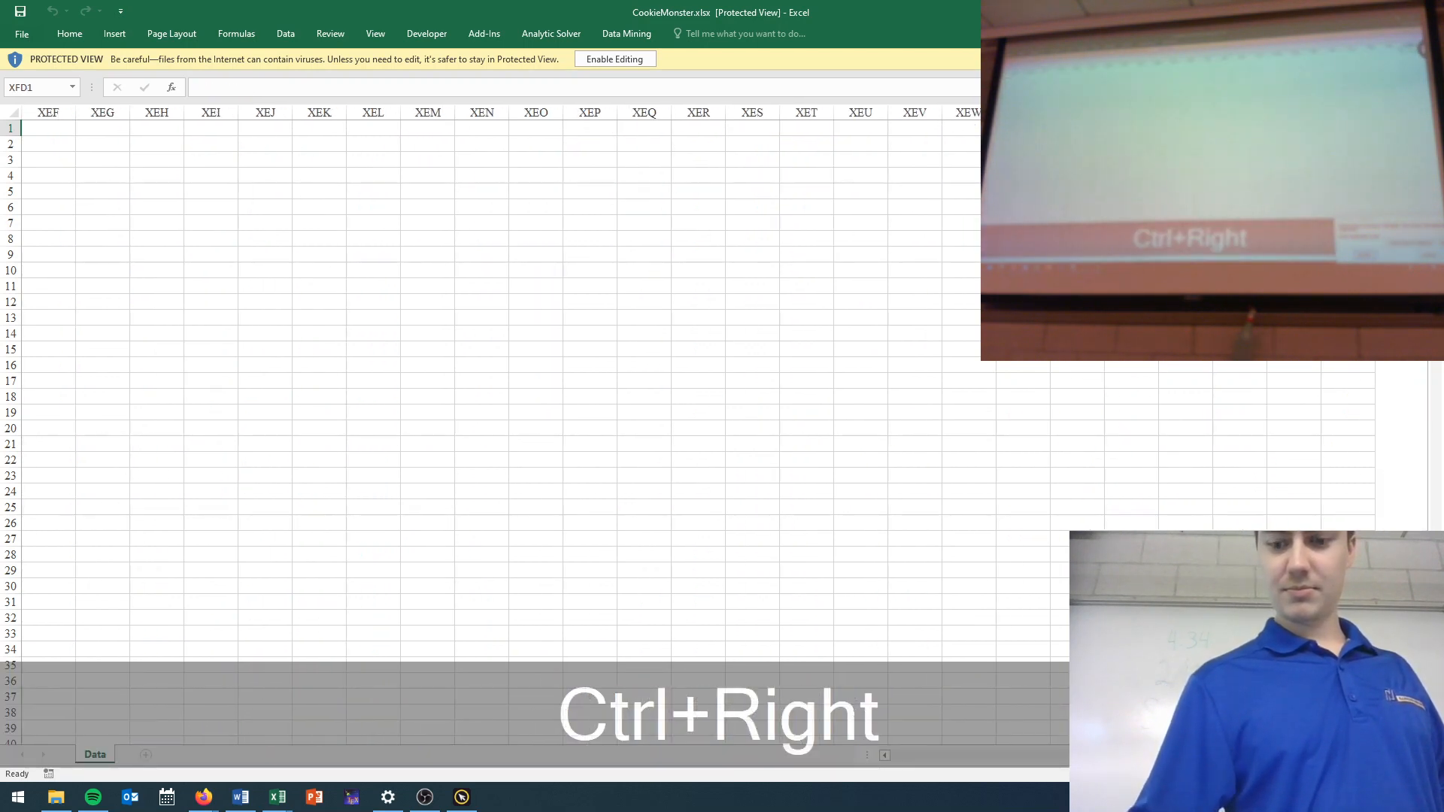
key(Left)
key(ctrl+Left)
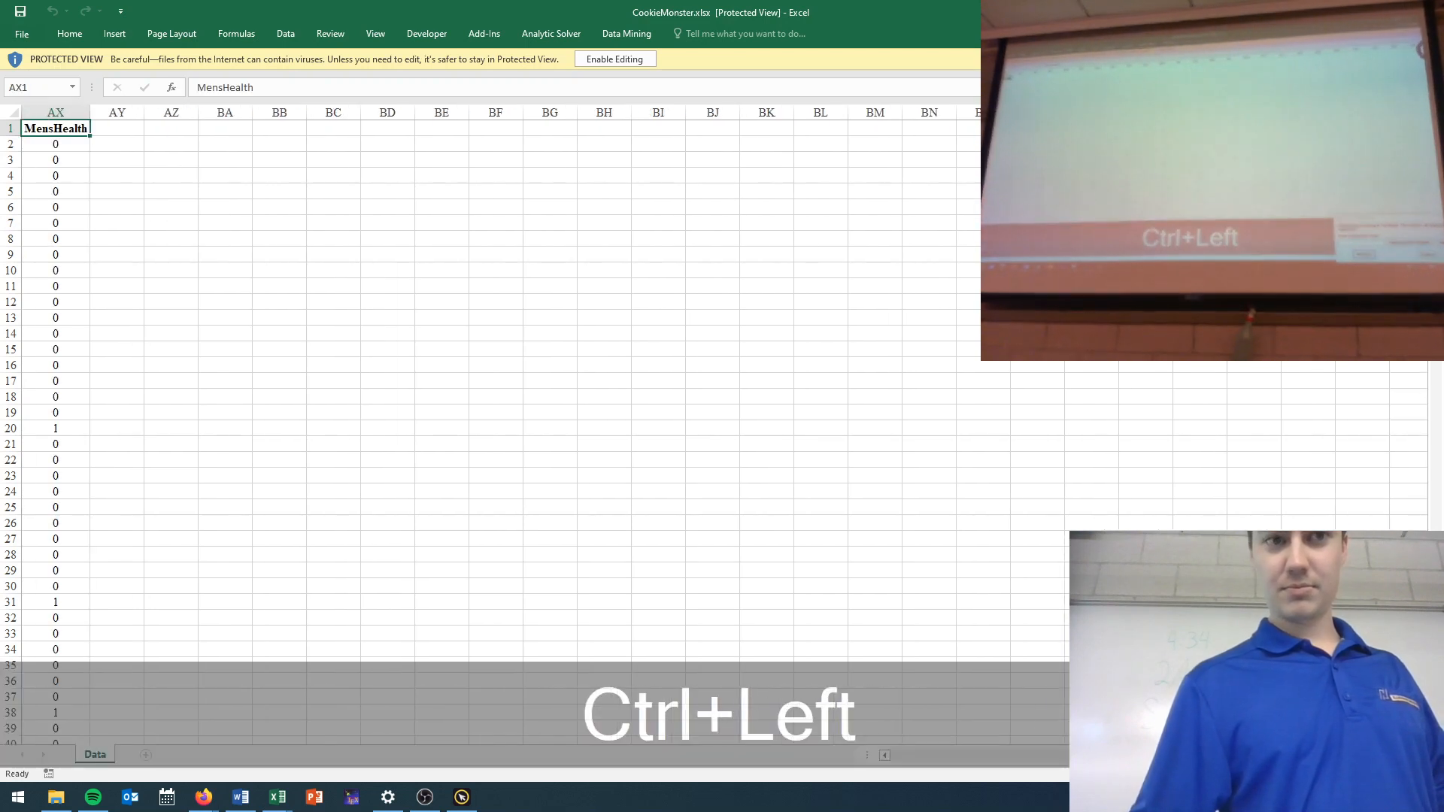
key(ctrl+shift+Left)
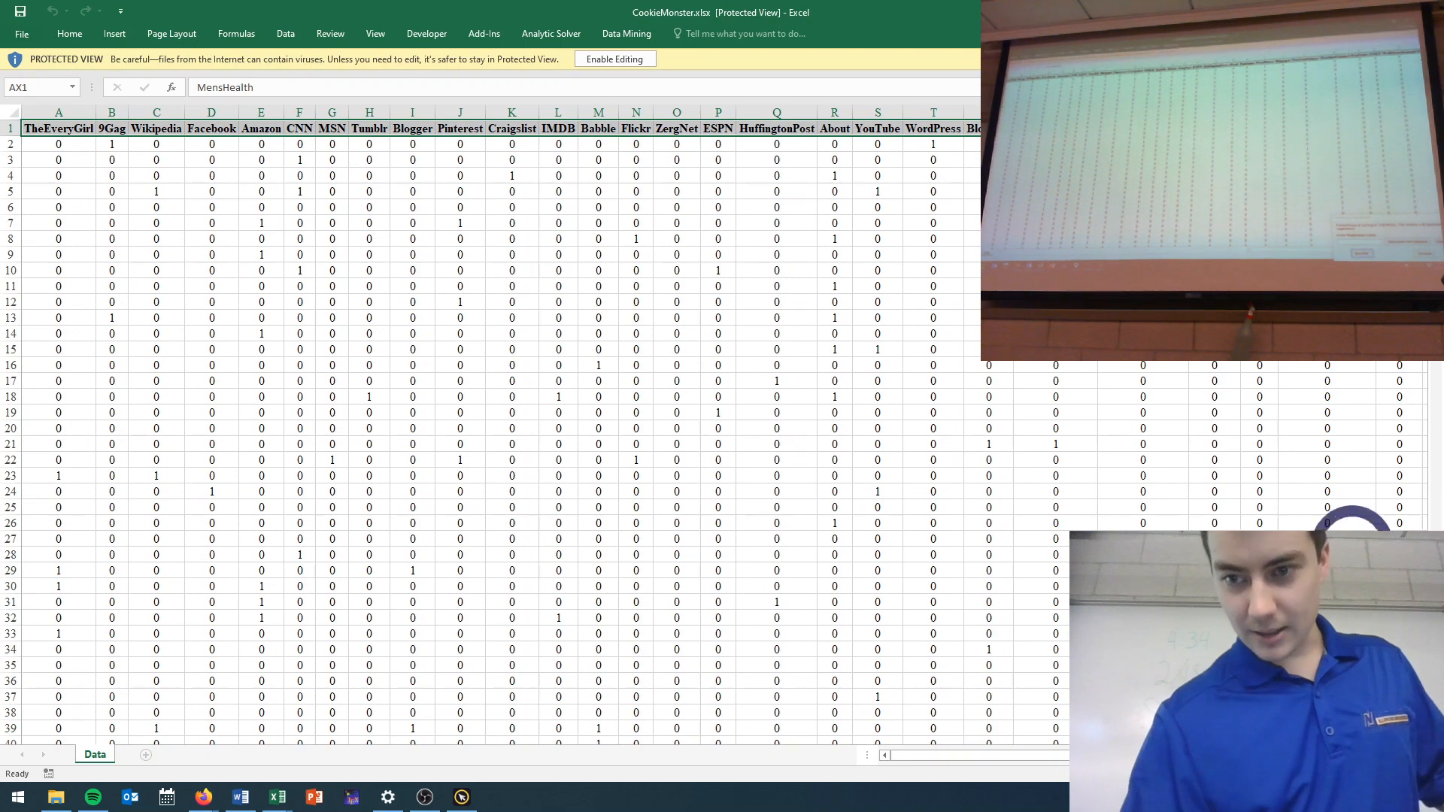
- Check the status bar's display options for the count of the selected headers
click(1203, 758)
click(1203, 629)
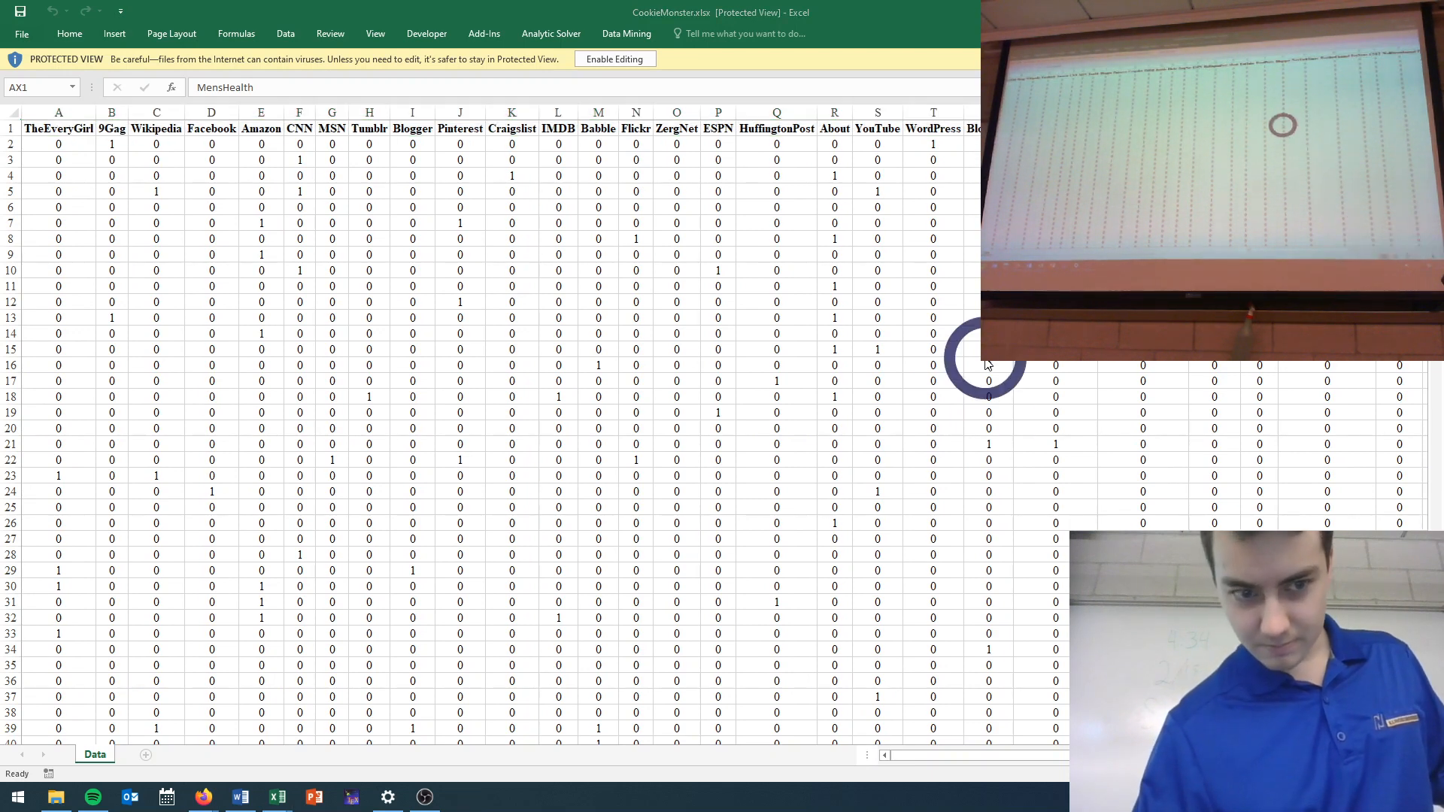
click(937, 769)
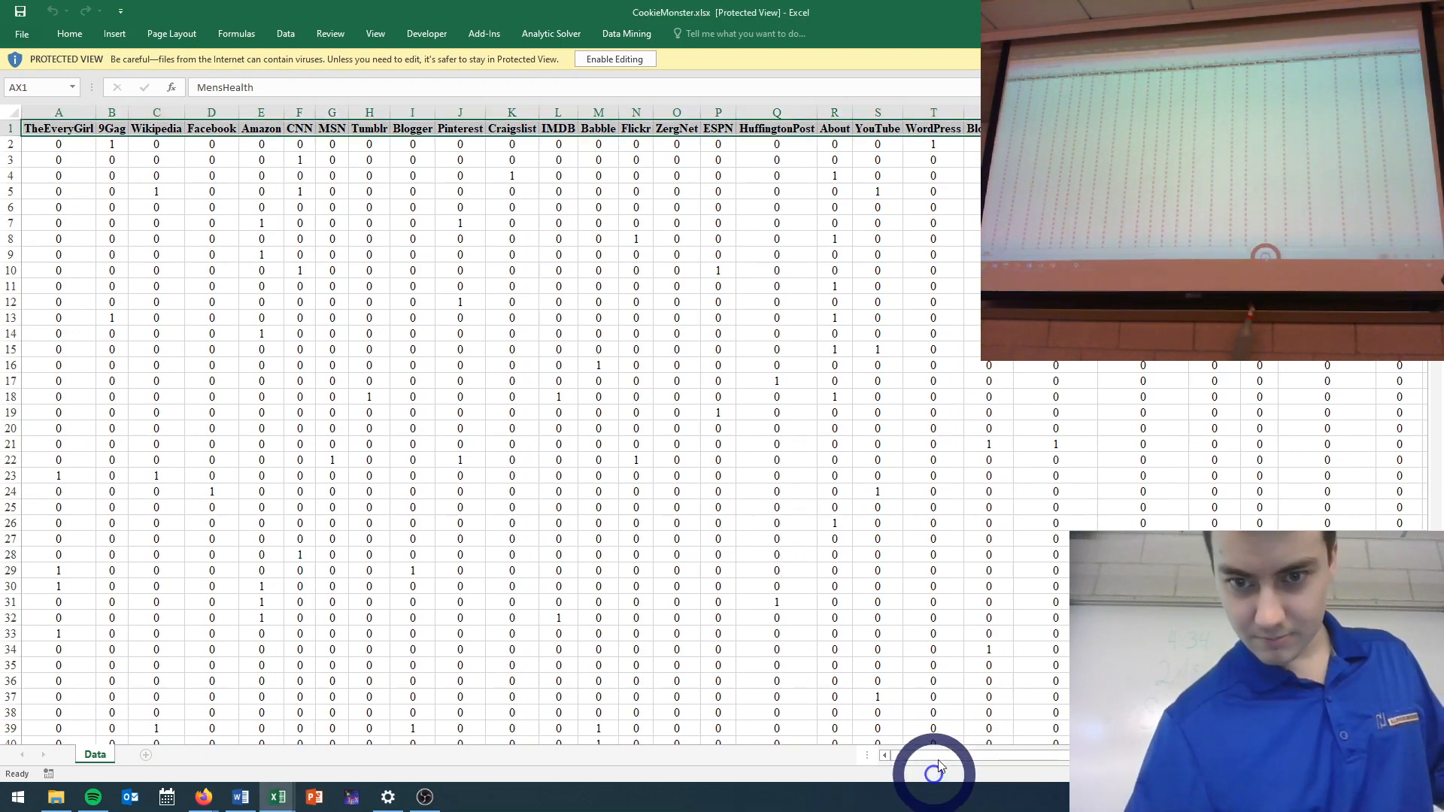
right_click(936, 779)
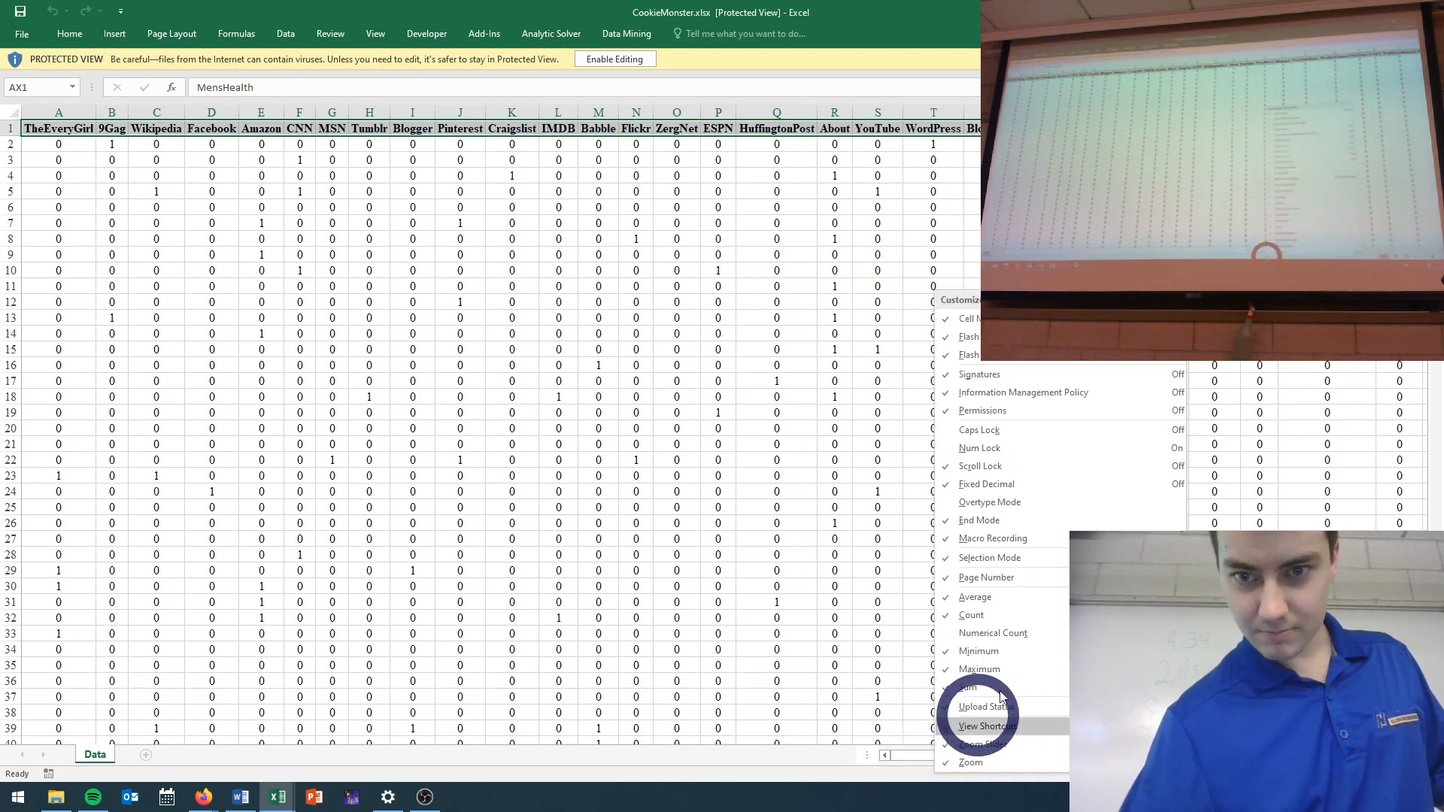
click(798, 778)
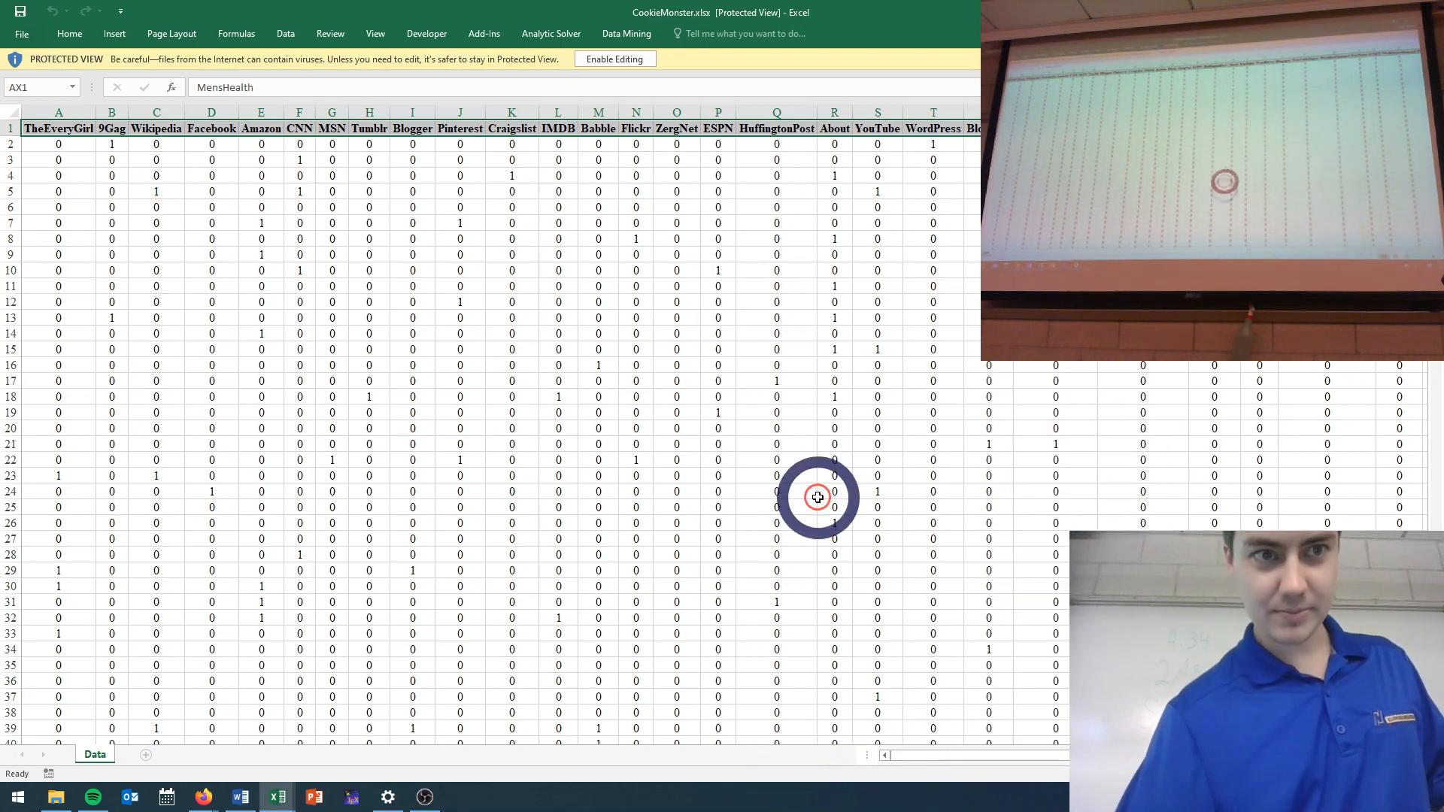
- Enable editing of the CookieMonster workbook and select the header row from TheEveryGirl across to its last column
click(632, 57)
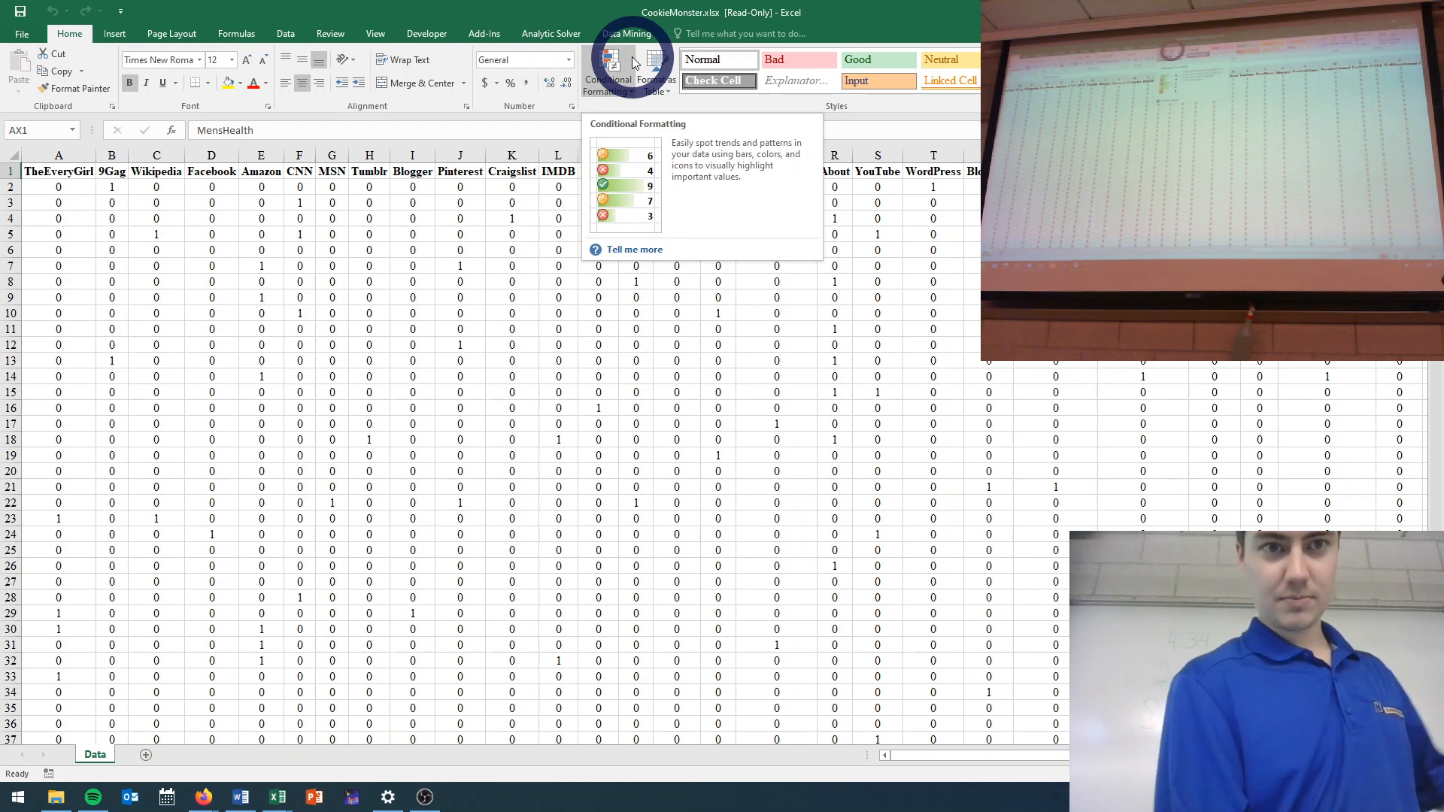
click(362, 165)
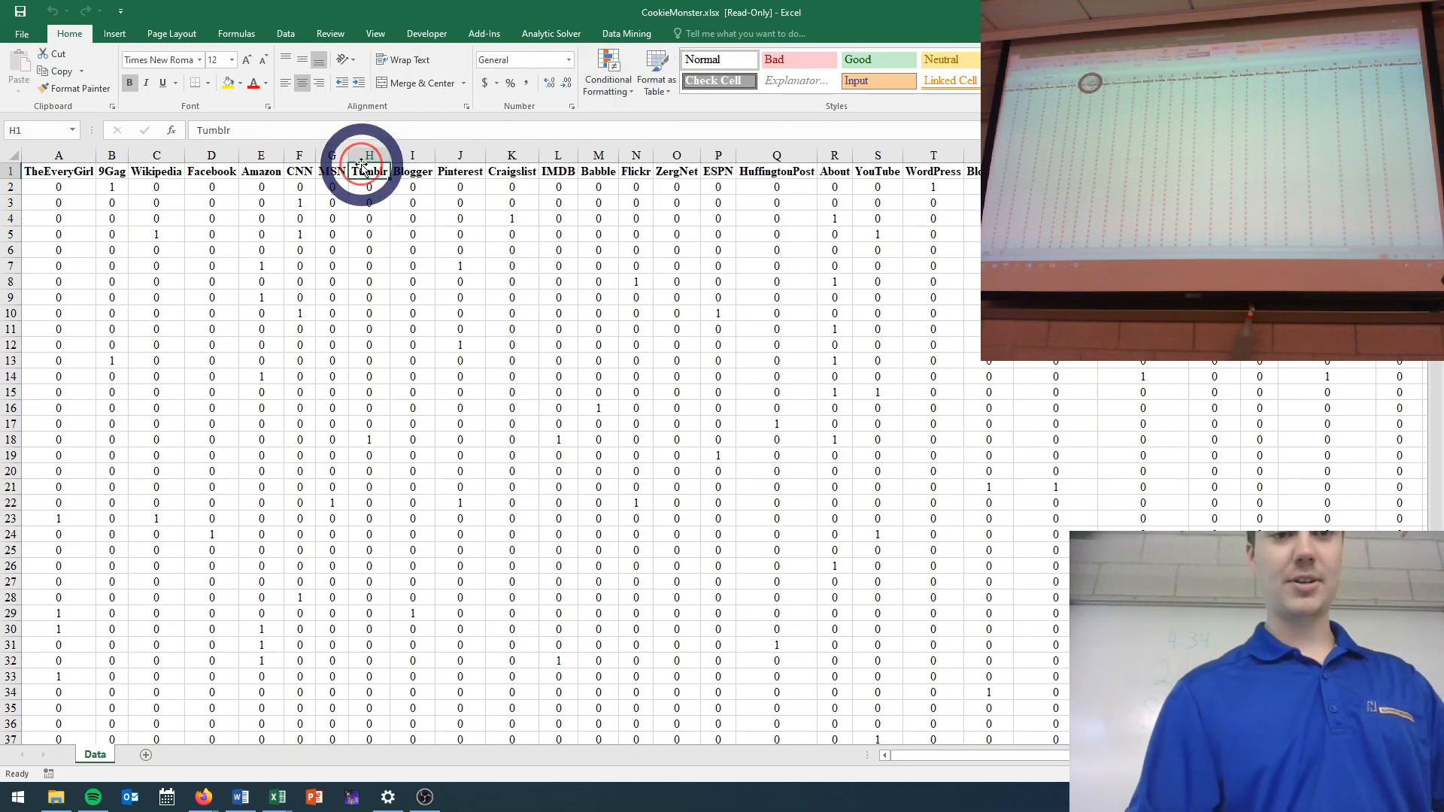
key(ctrl+Left)
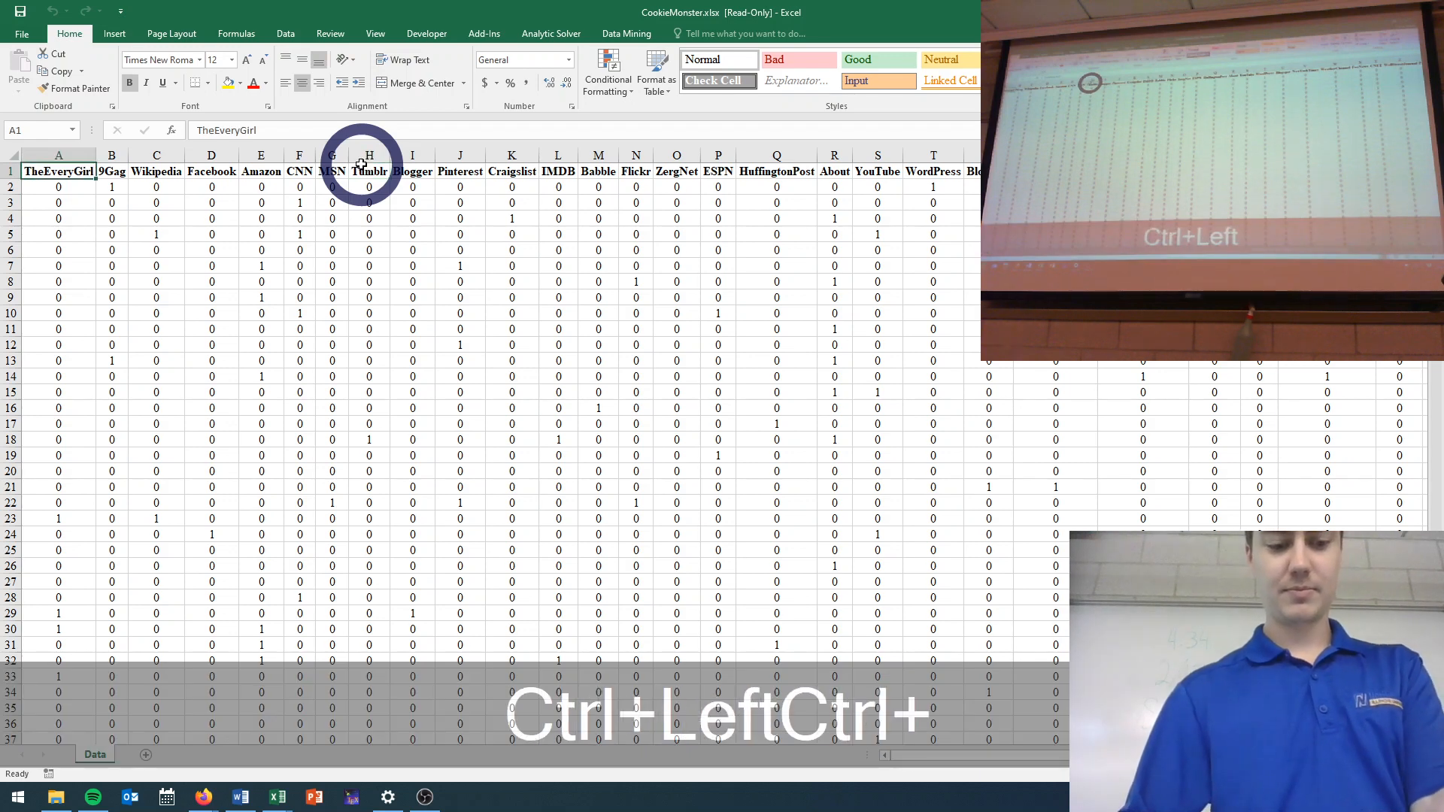
key(ctrl+shift+Right)
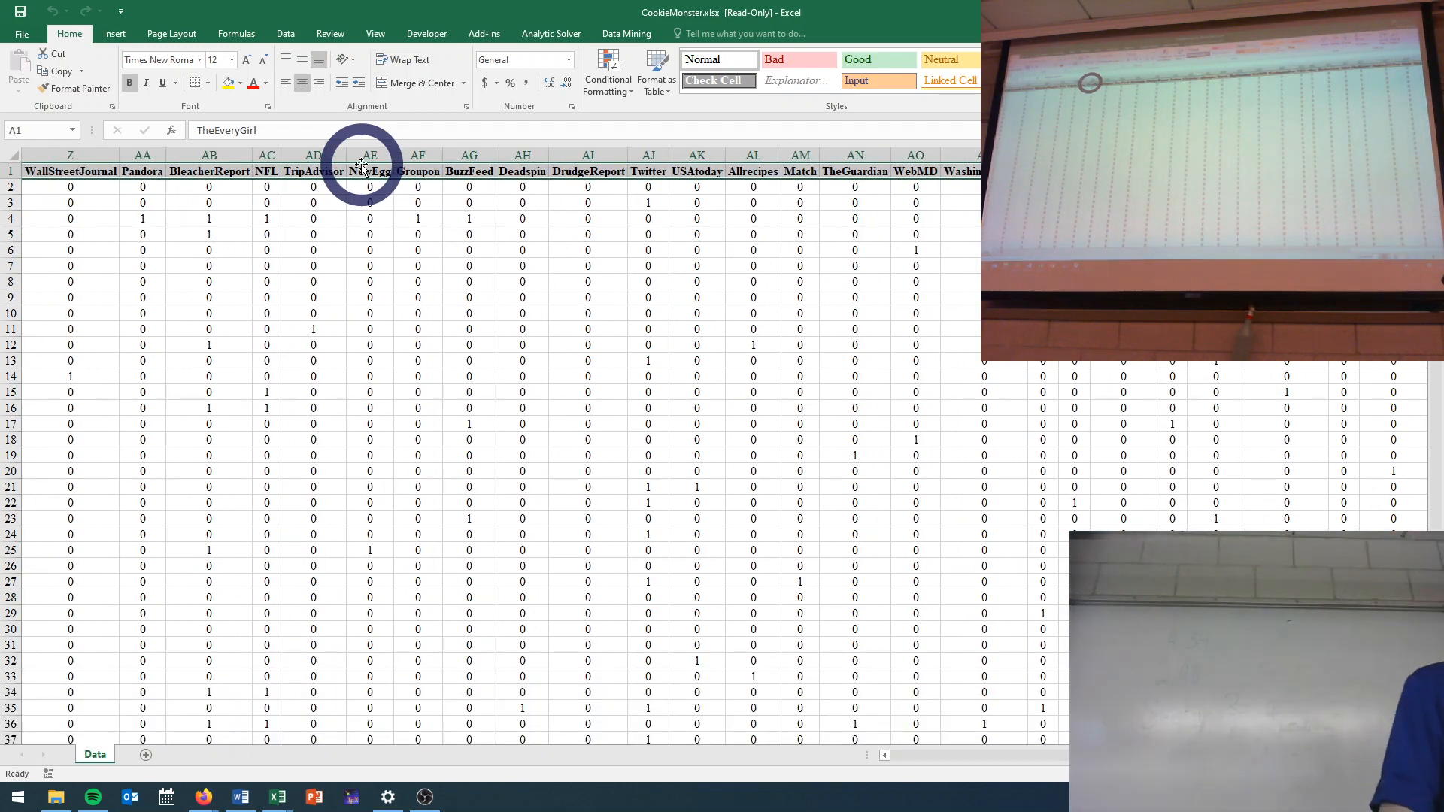
- Select the NewEgg column's data down to its last row to check the data's extent, and return to cell A1
click(369, 188)
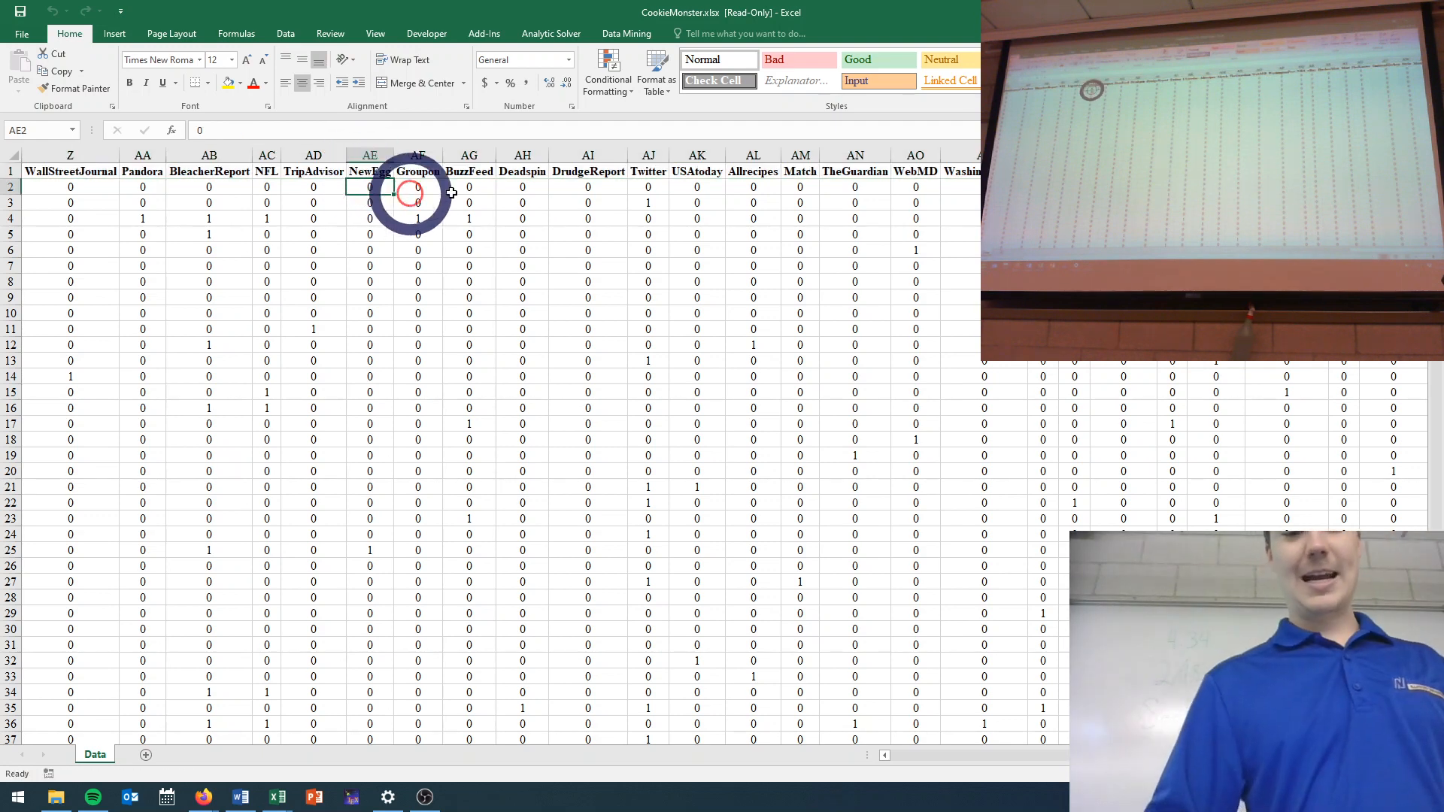
key(ctrl+shift+Down)
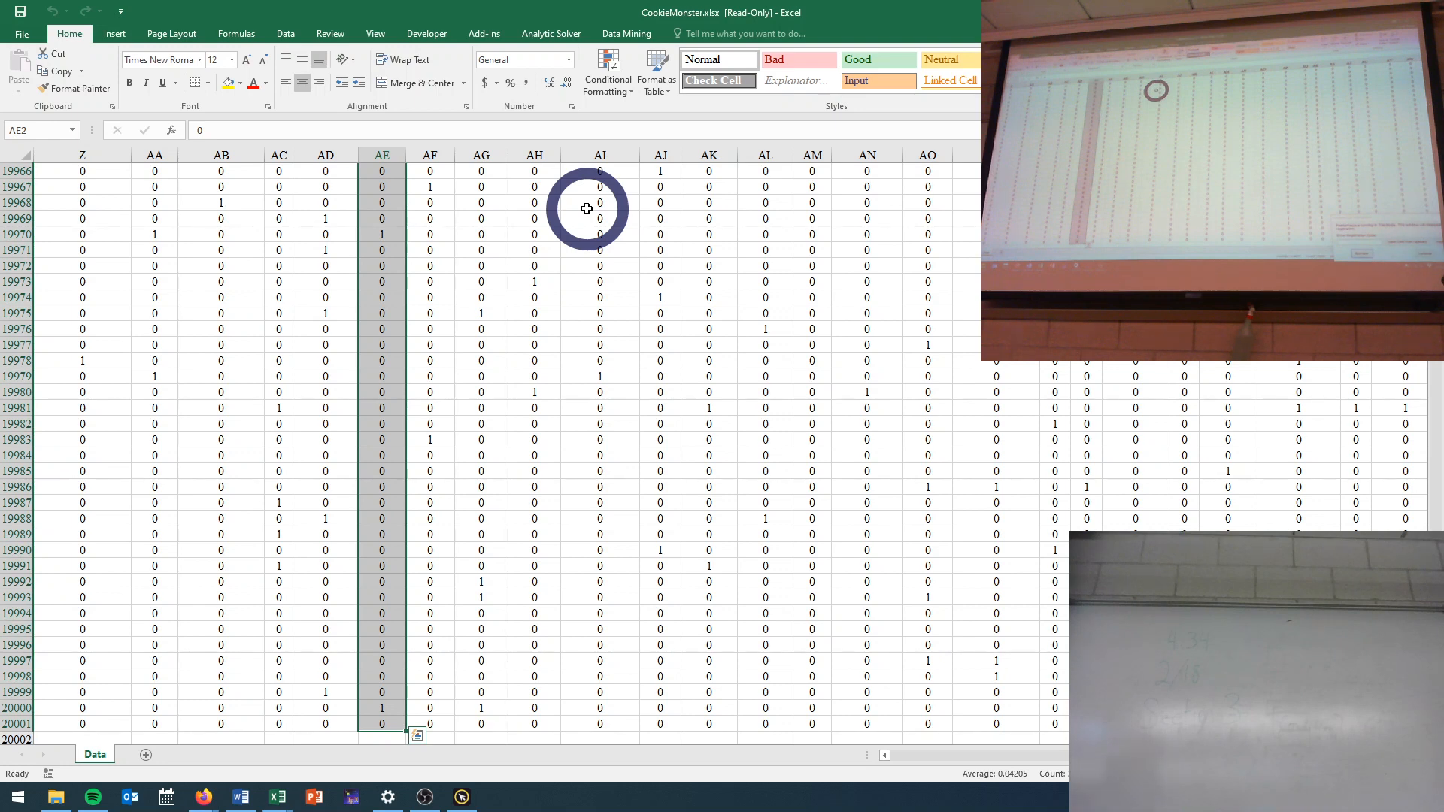
key(Up)
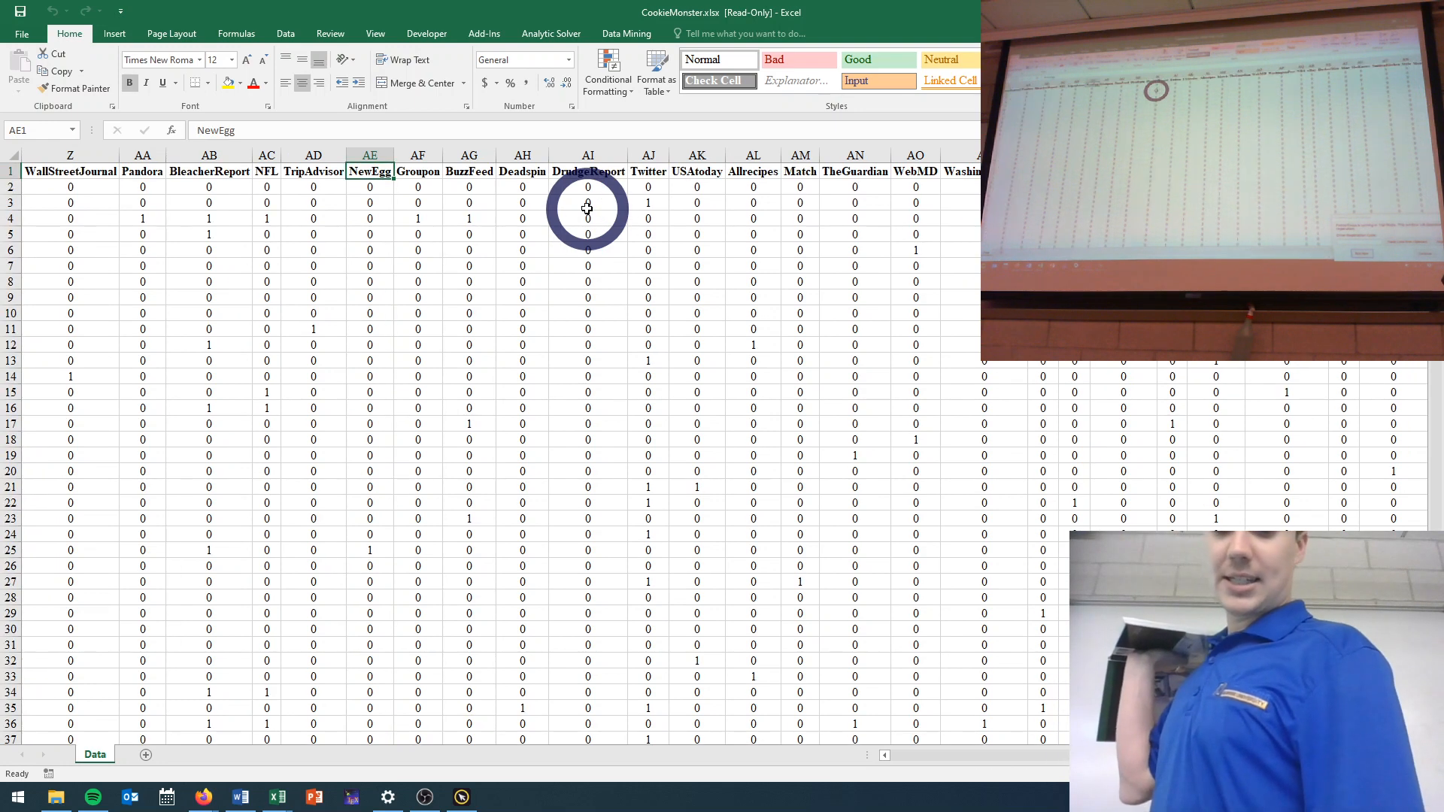
key(Left)
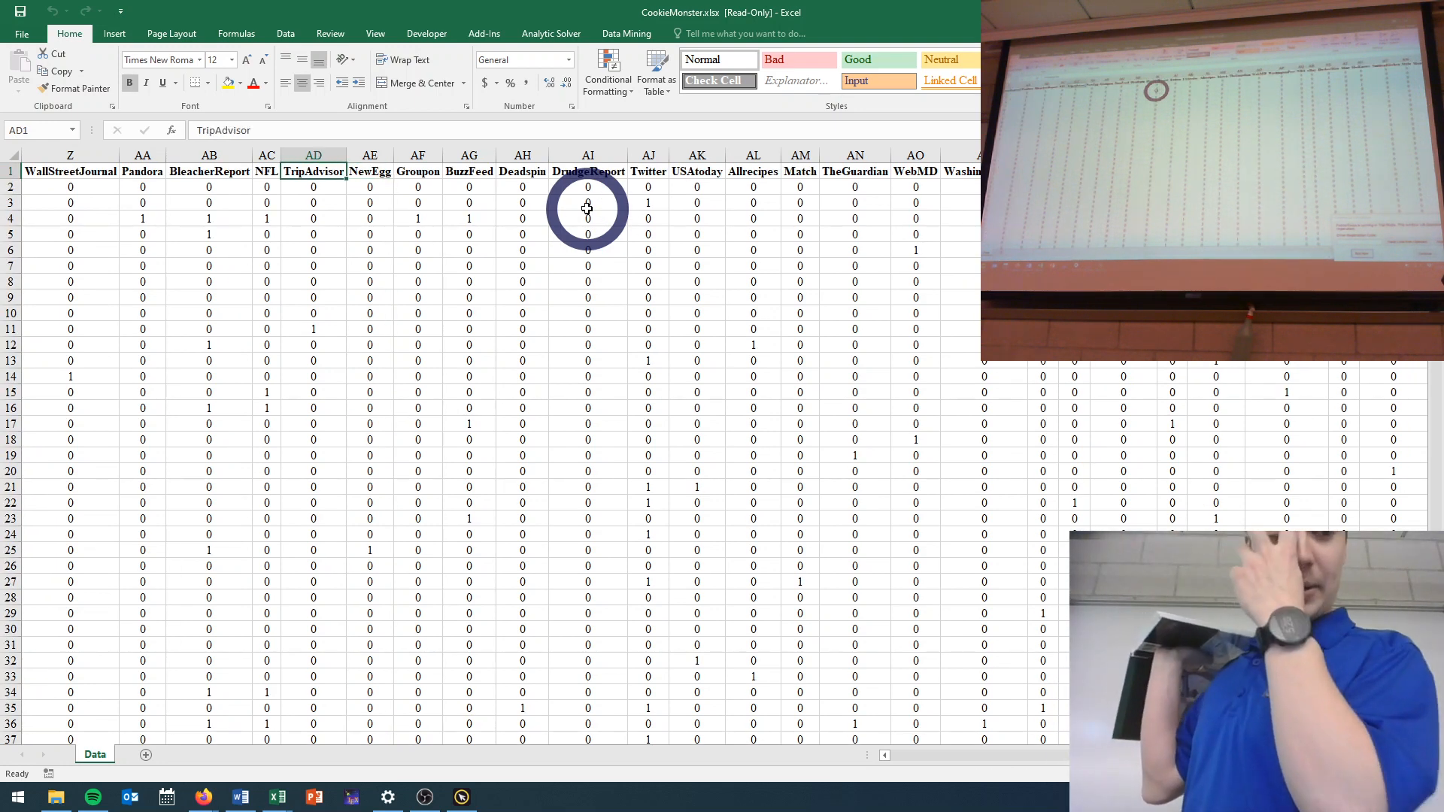
key(Left)
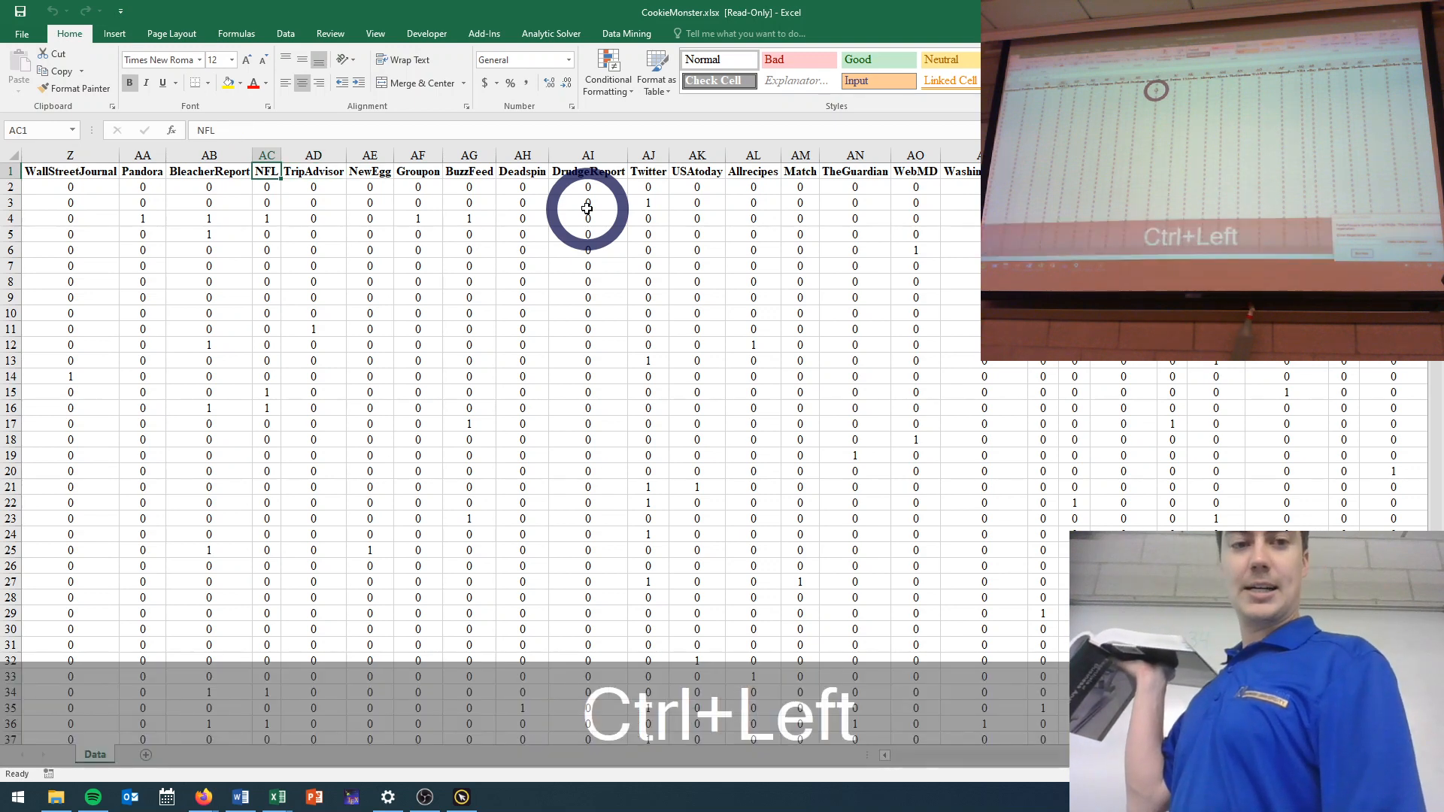
key(ctrl+Left)
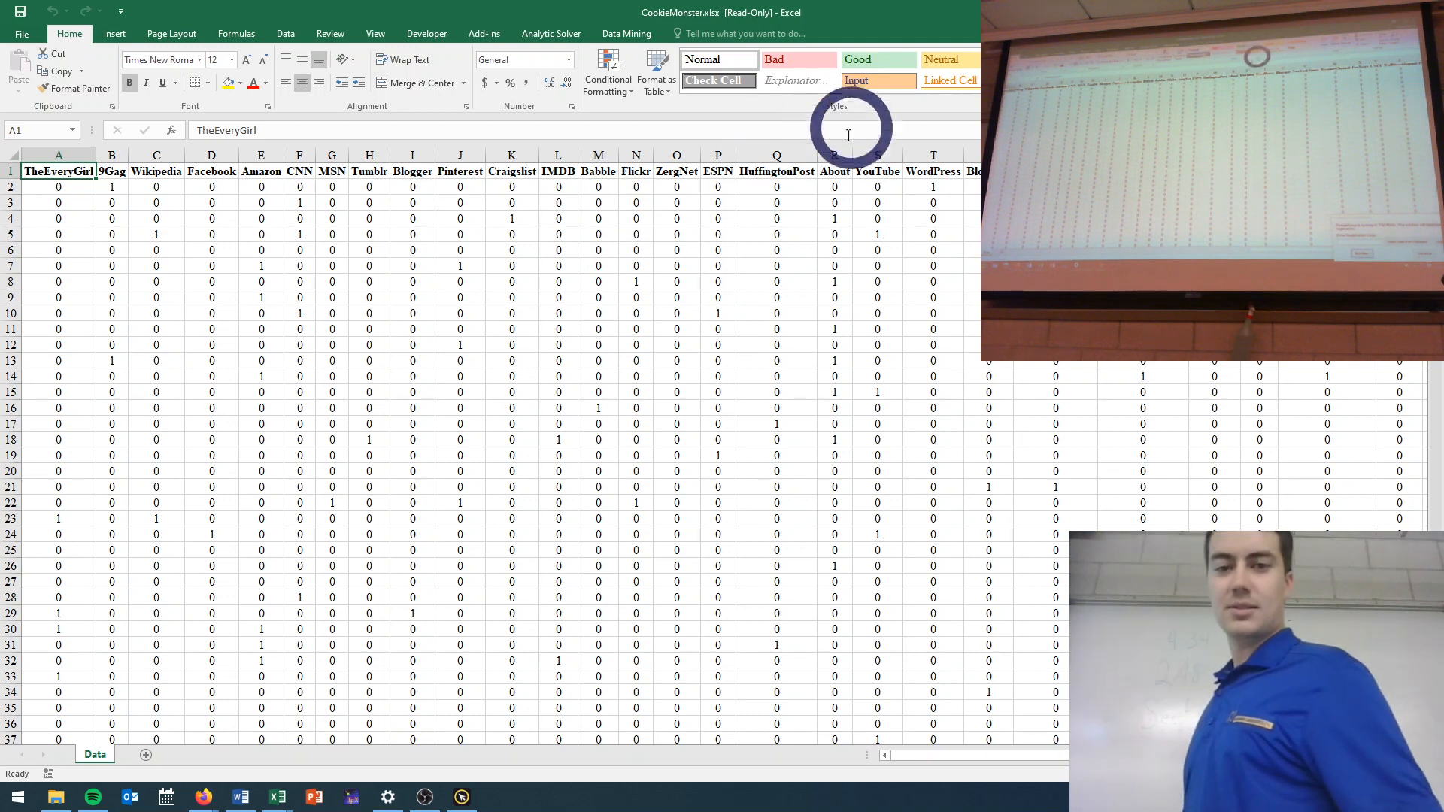
- Run Association Rules on the Data sheet in binary matrix format with minimum support 2000 and minimum confidence 50%, and check the output summary
click(833, 171)
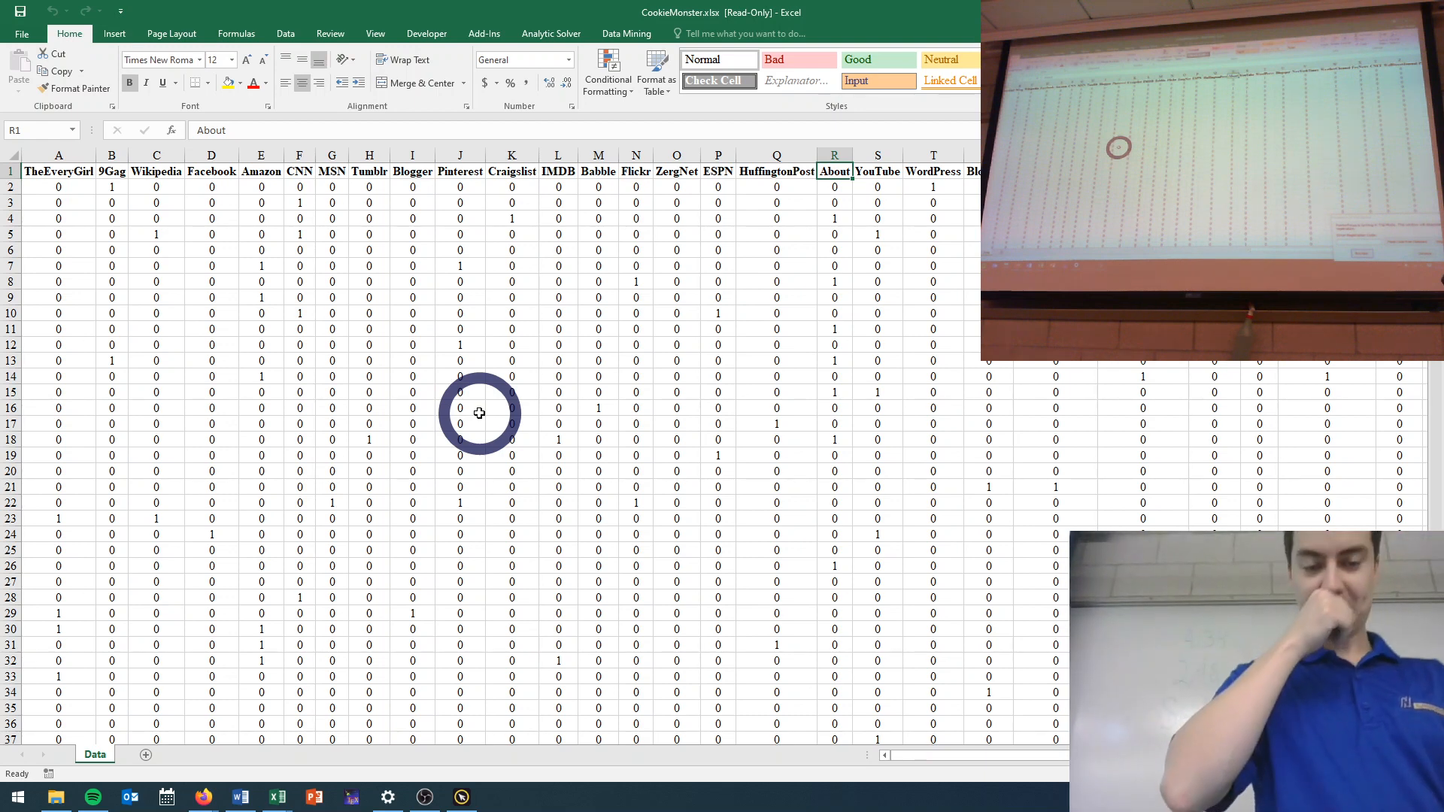
click(479, 413)
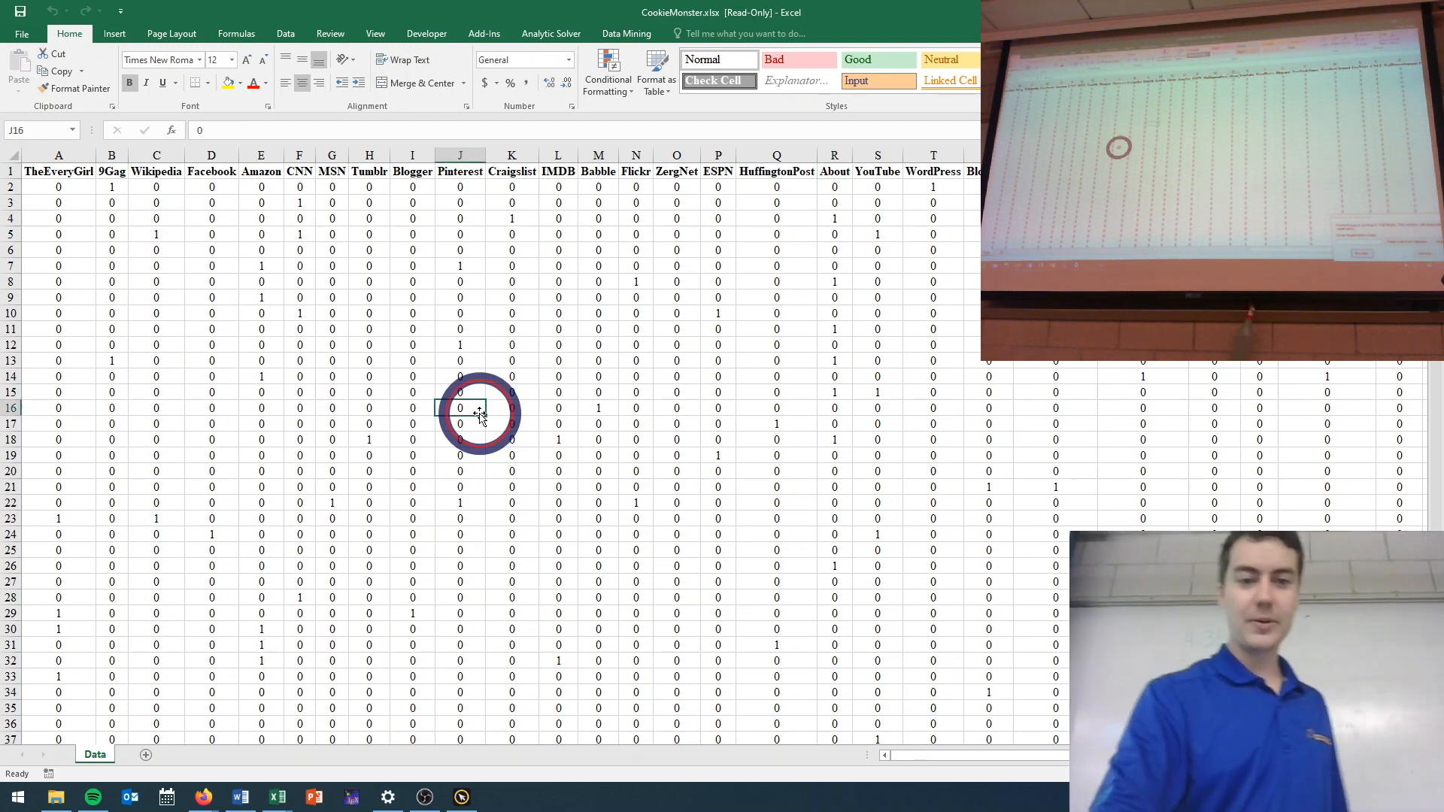
click(602, 34)
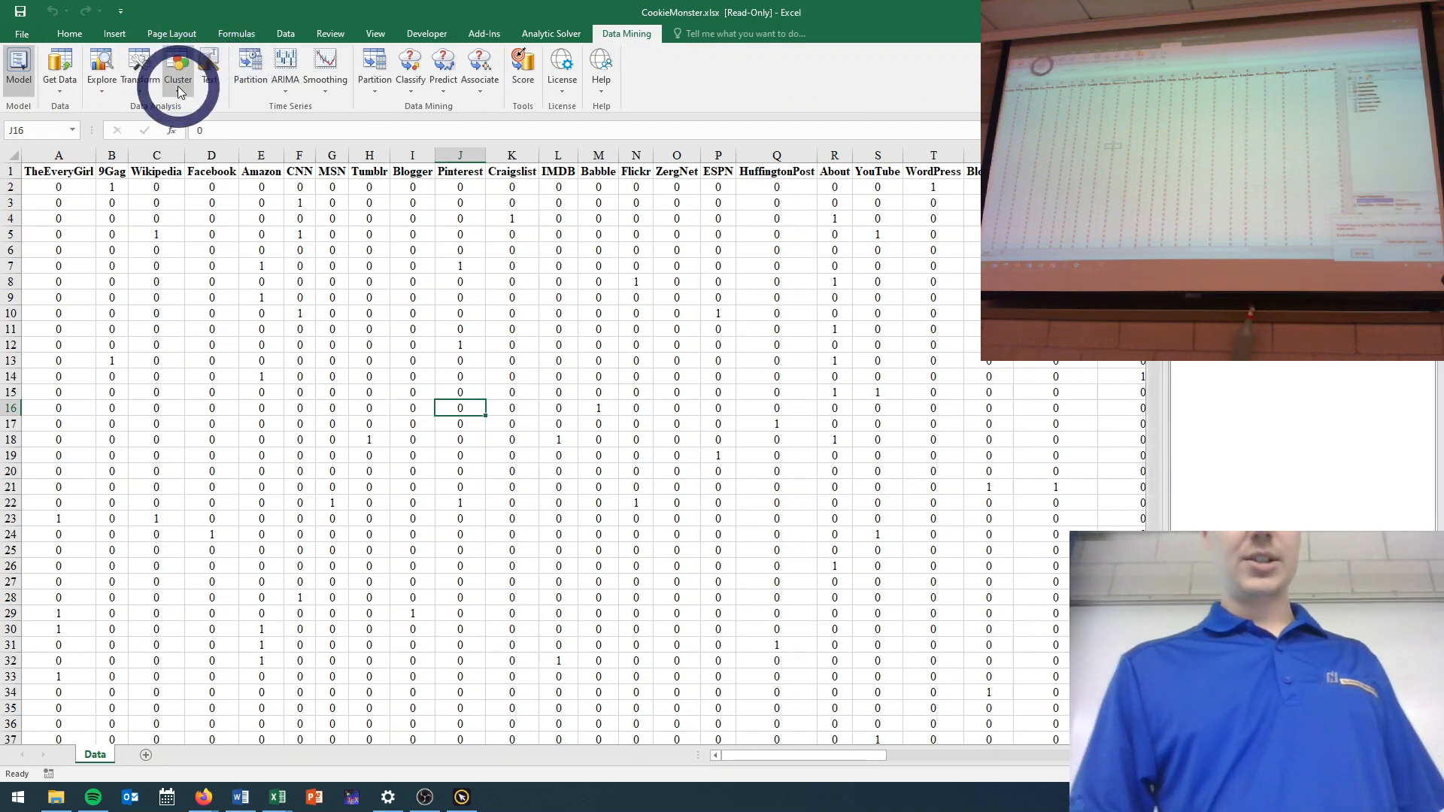
click(481, 71)
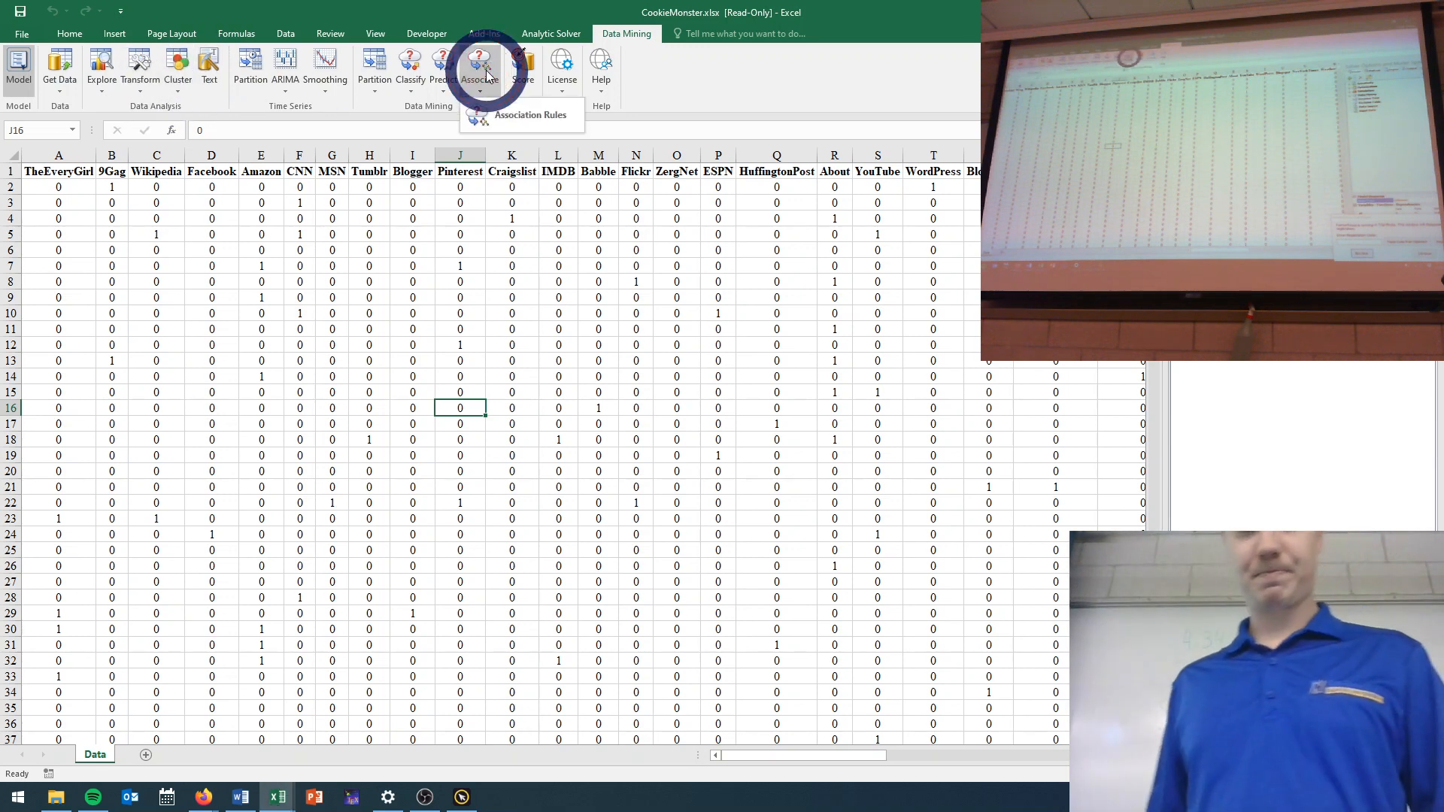
click(499, 110)
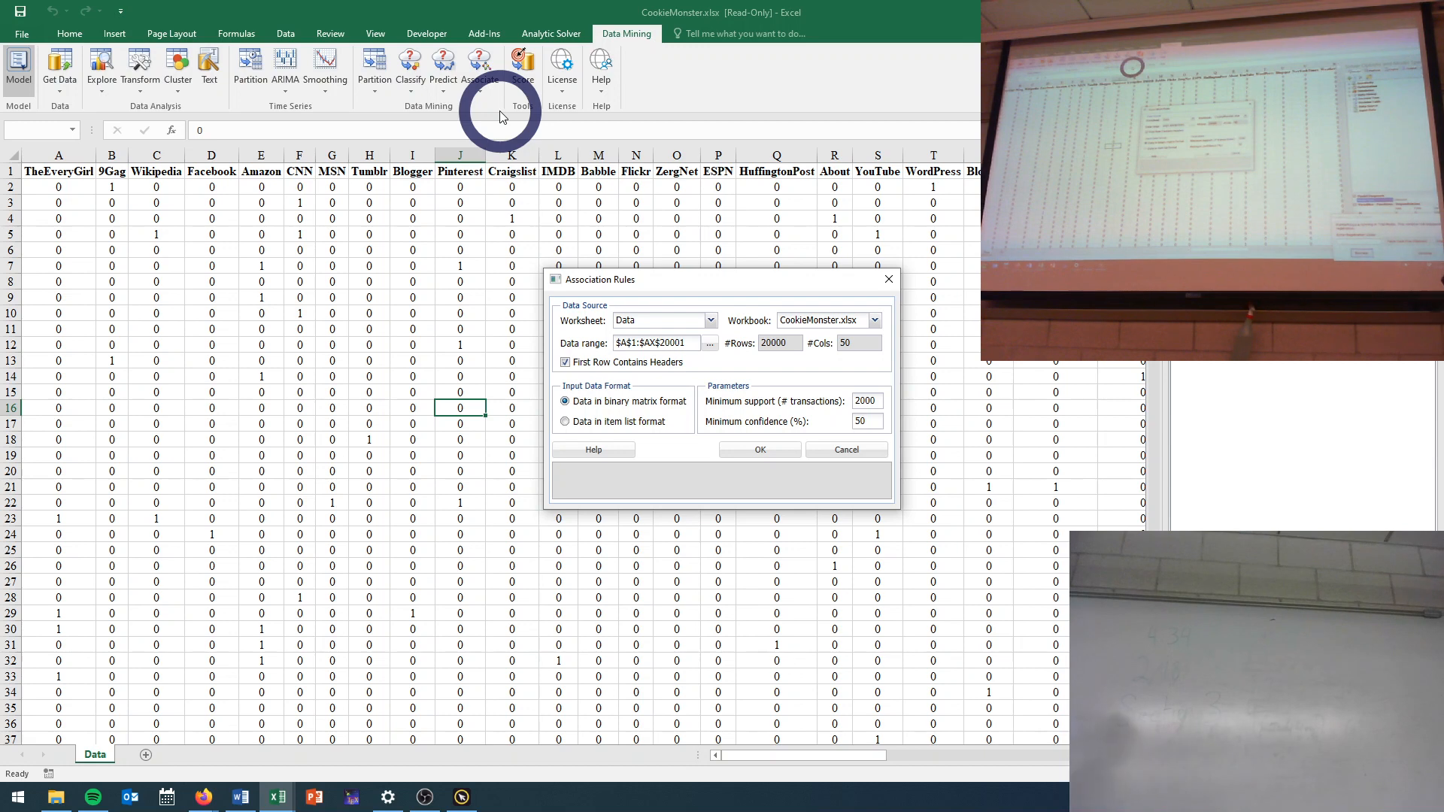
click(752, 447)
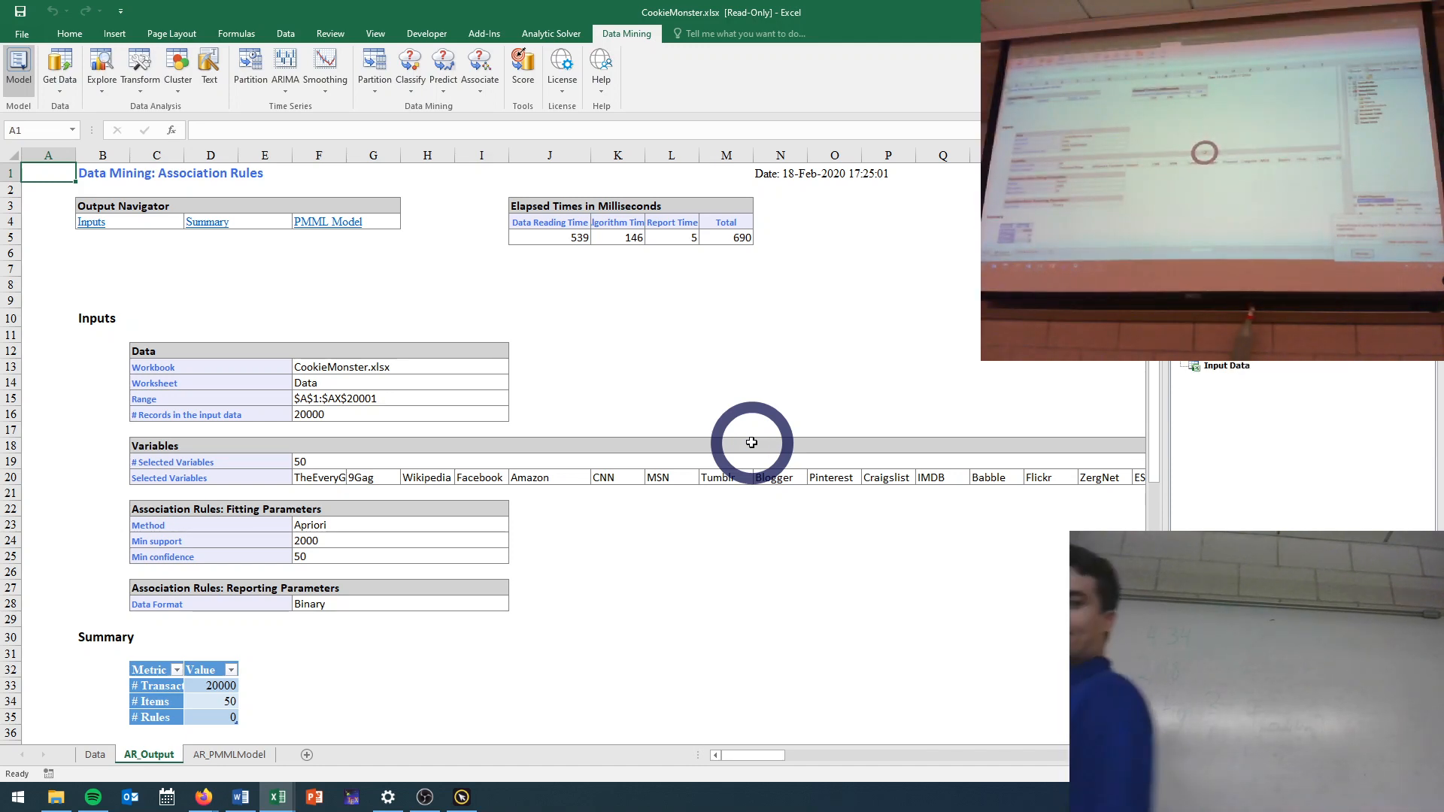
scroll(751, 443, down, 4)
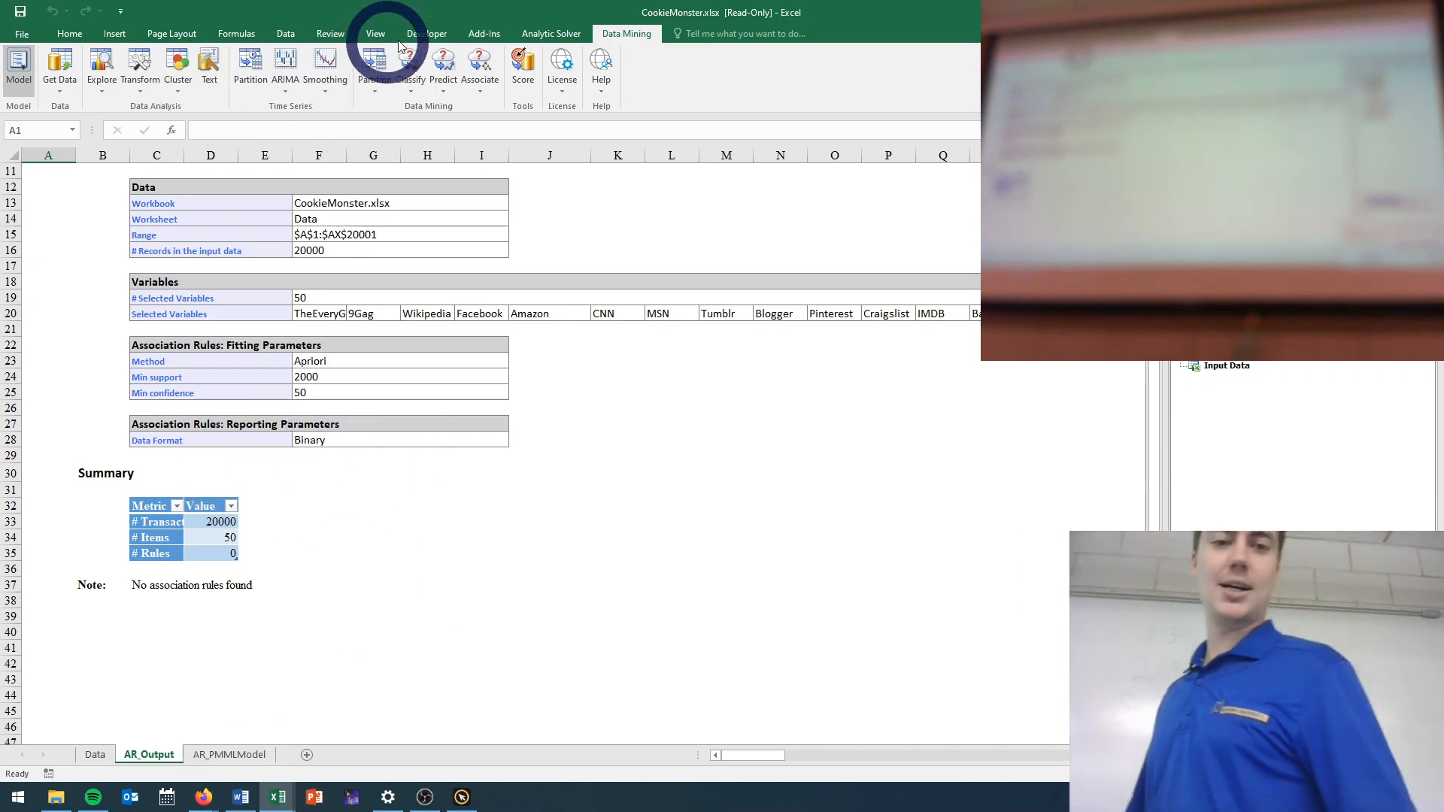
click(445, 71)
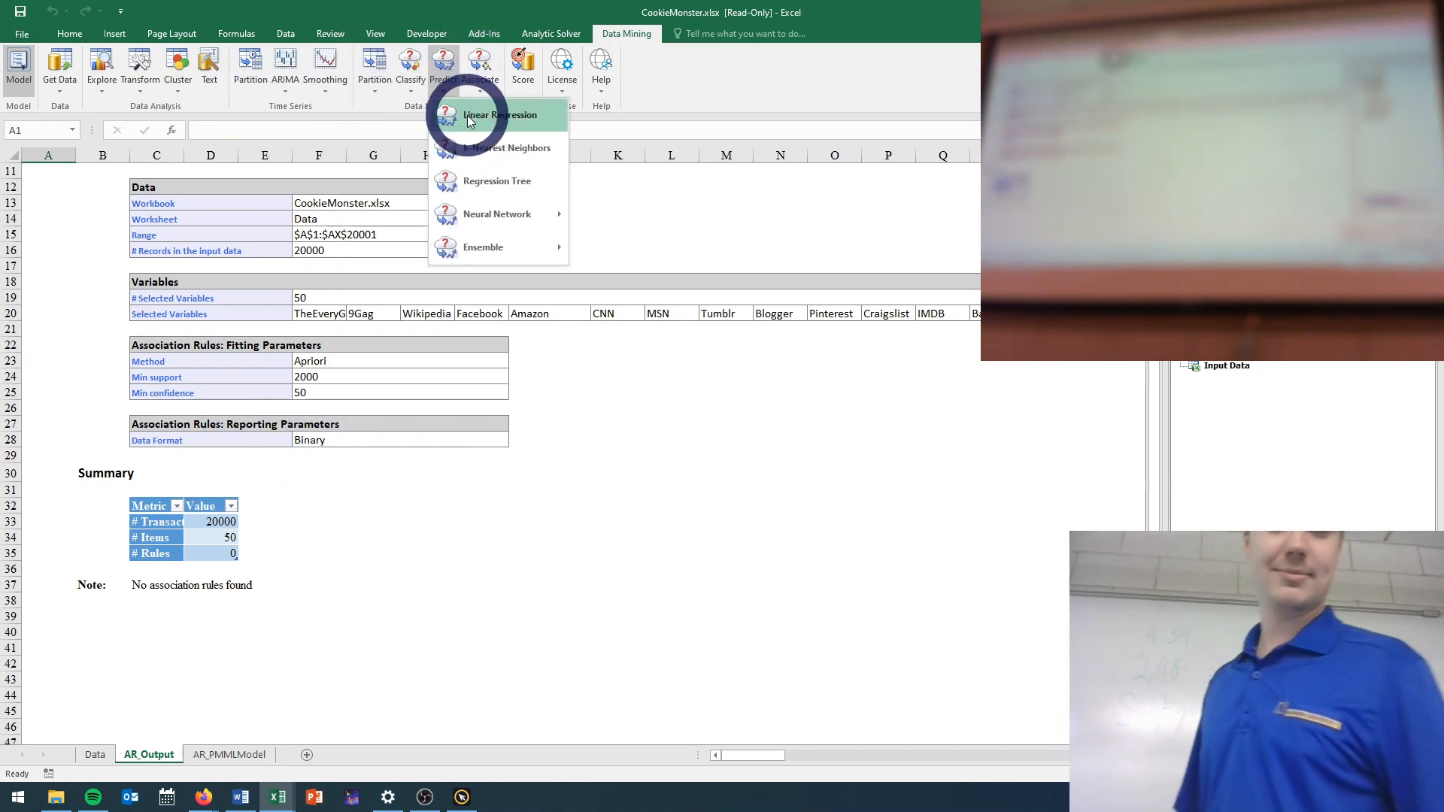
click(479, 64)
click(479, 64)
click(493, 109)
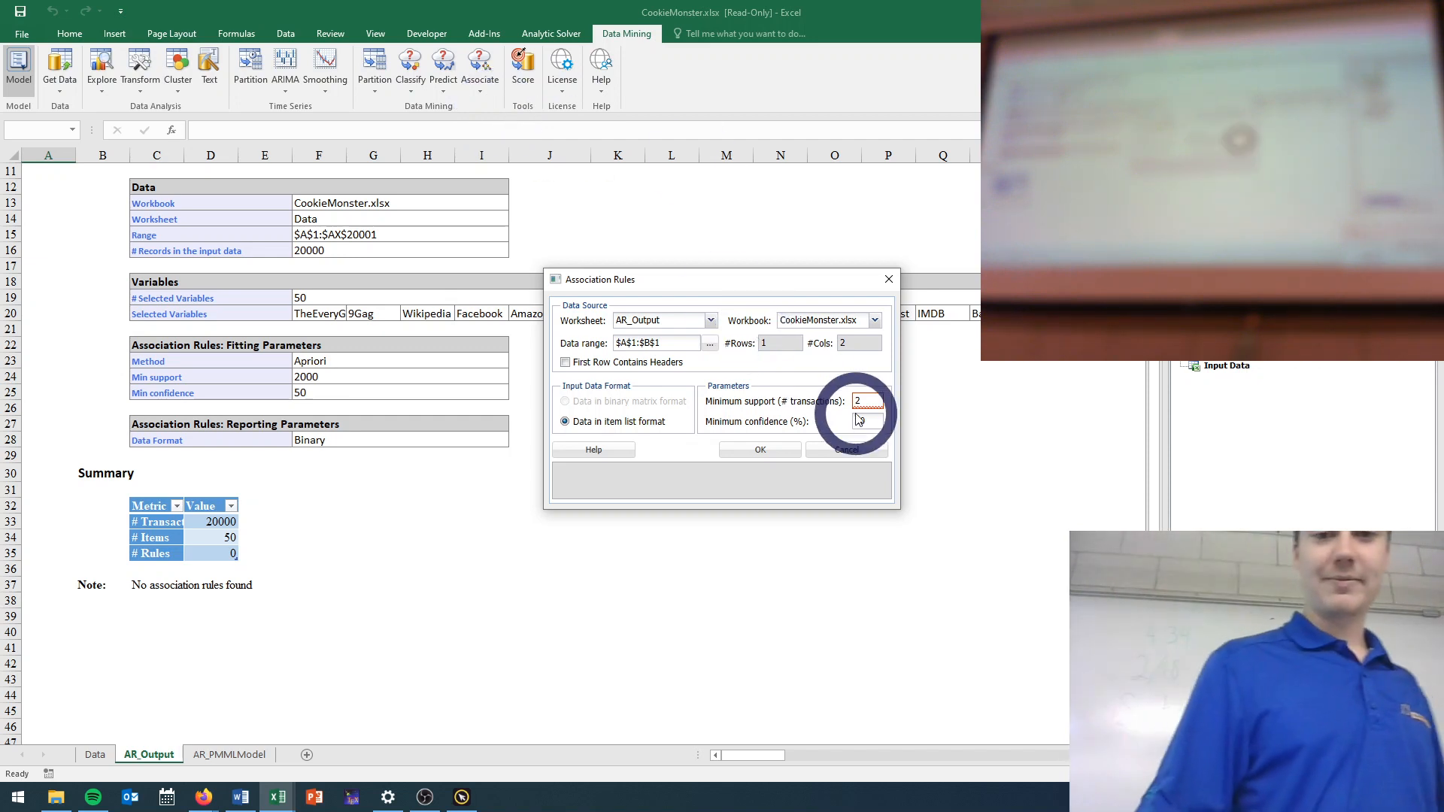
mouse_move(879, 402)
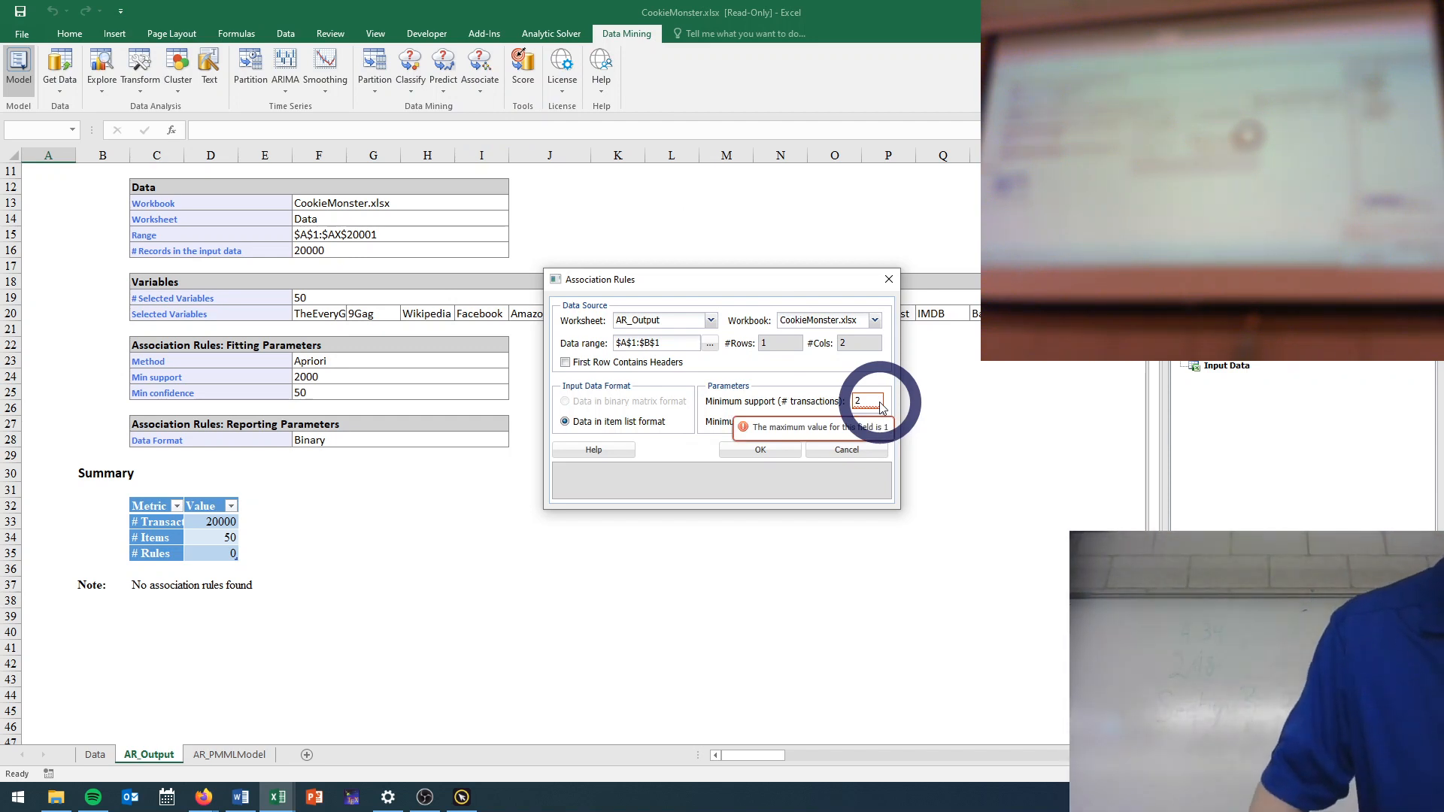
click(857, 402)
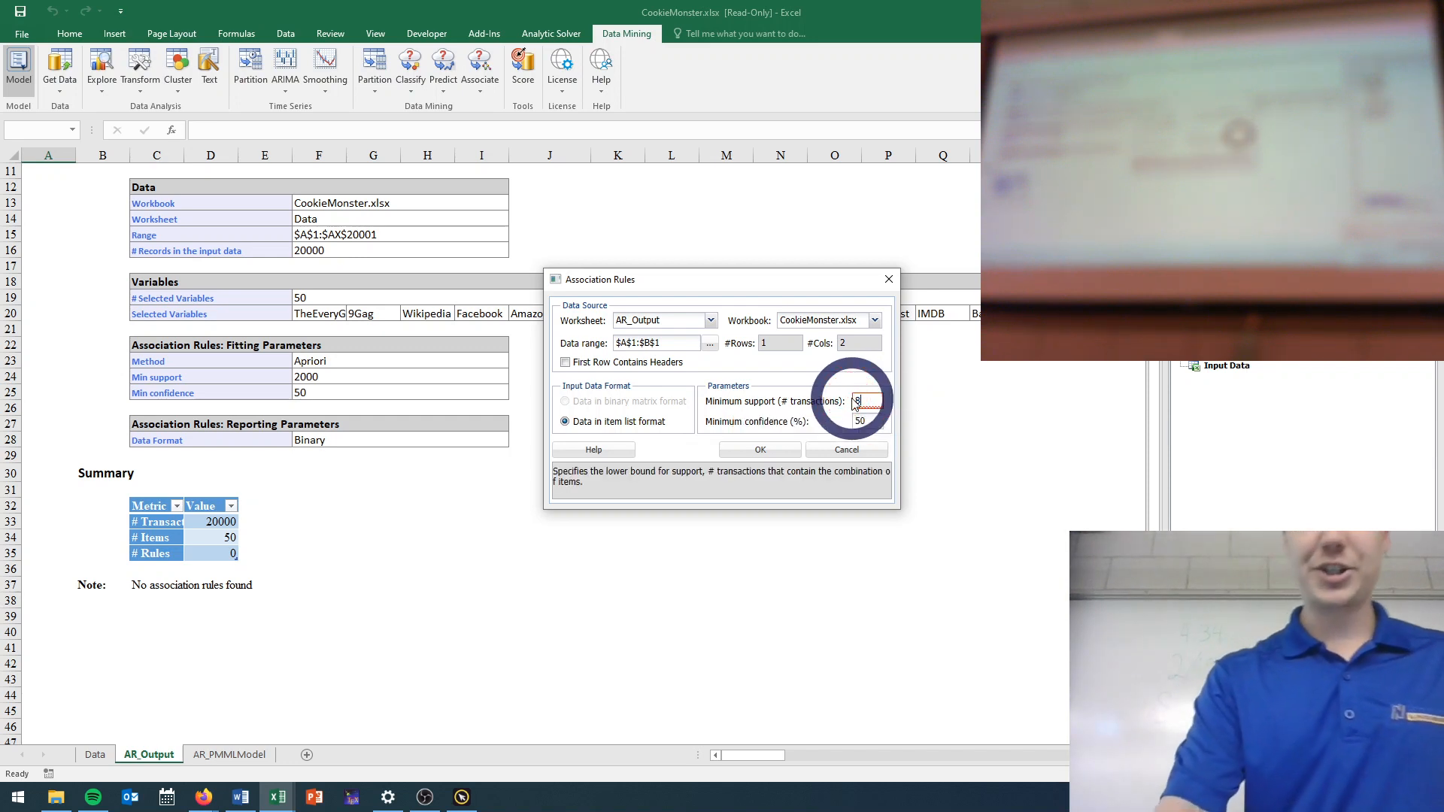
text(00)
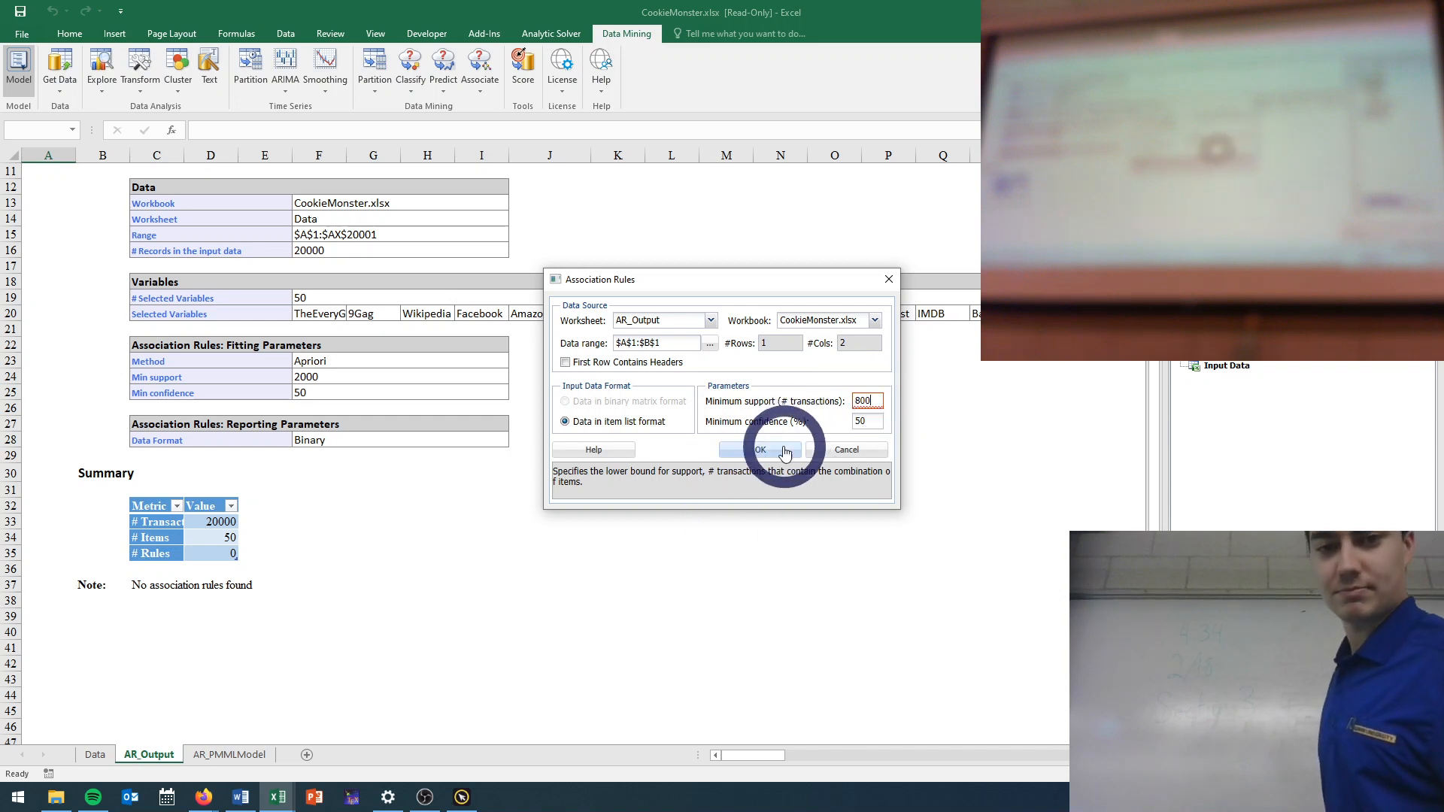
click(847, 450)
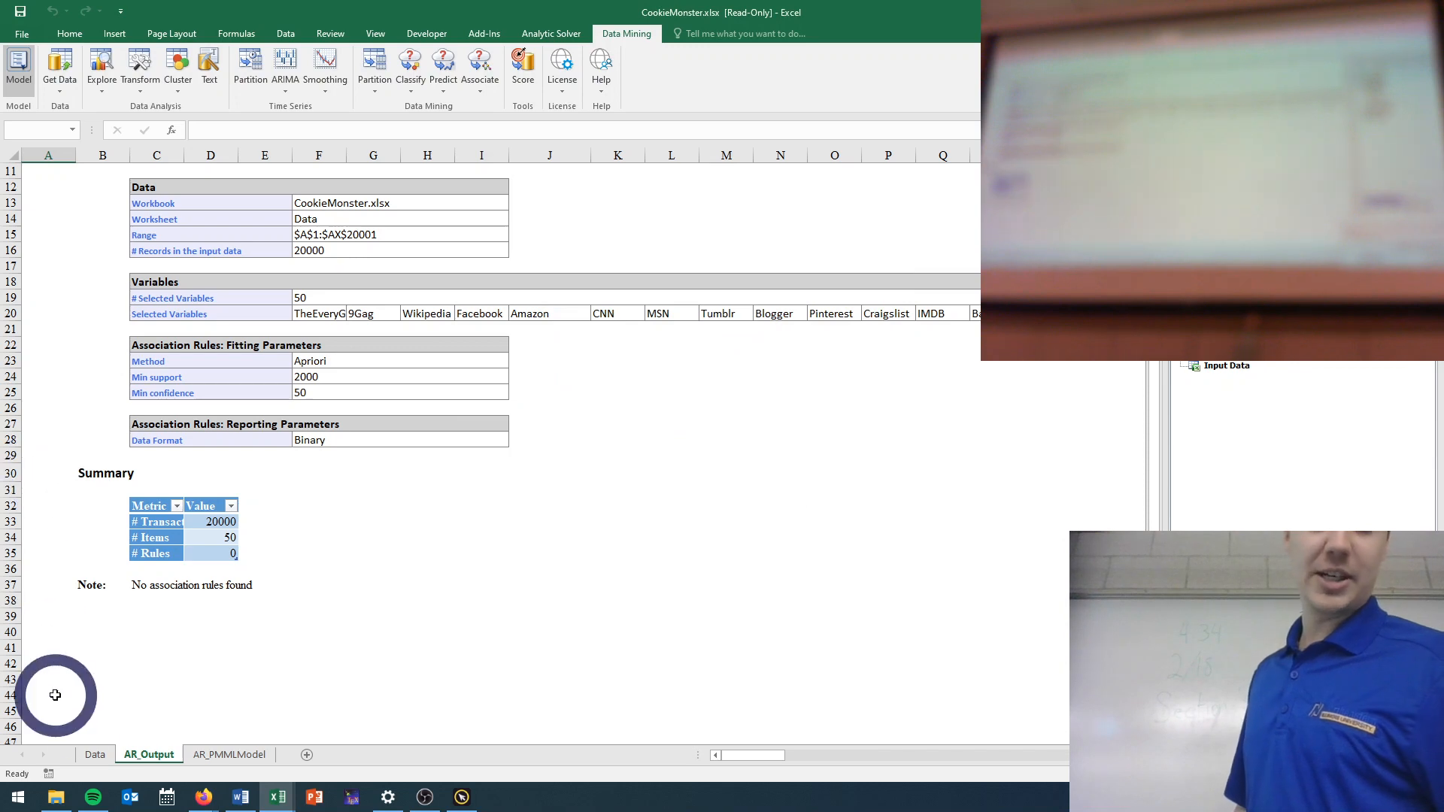
- Rerun Association Rules on the Data sheet in binary matrix format with minimum support set to 800 transactions and minimum confidence 50%
click(93, 755)
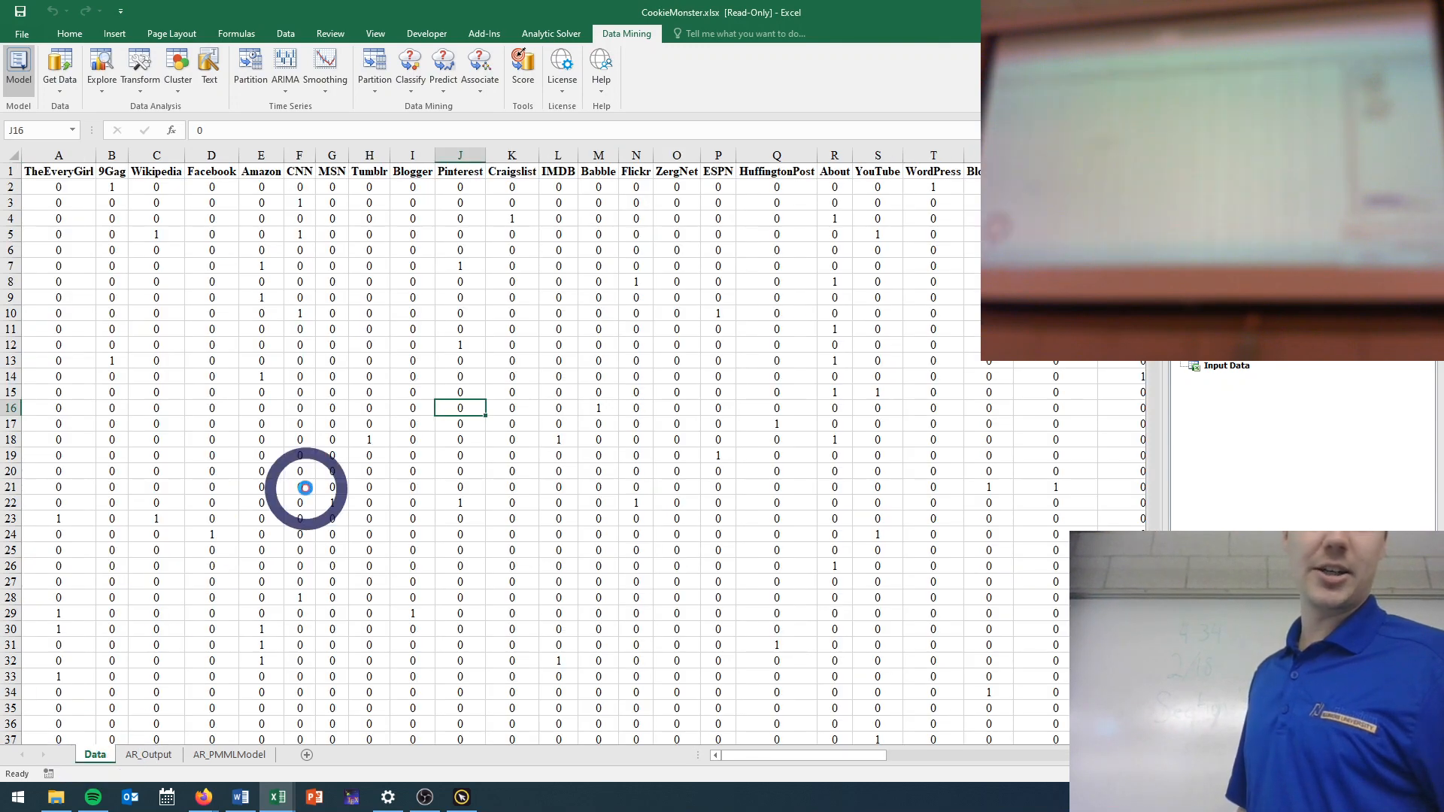
click(477, 78)
click(517, 113)
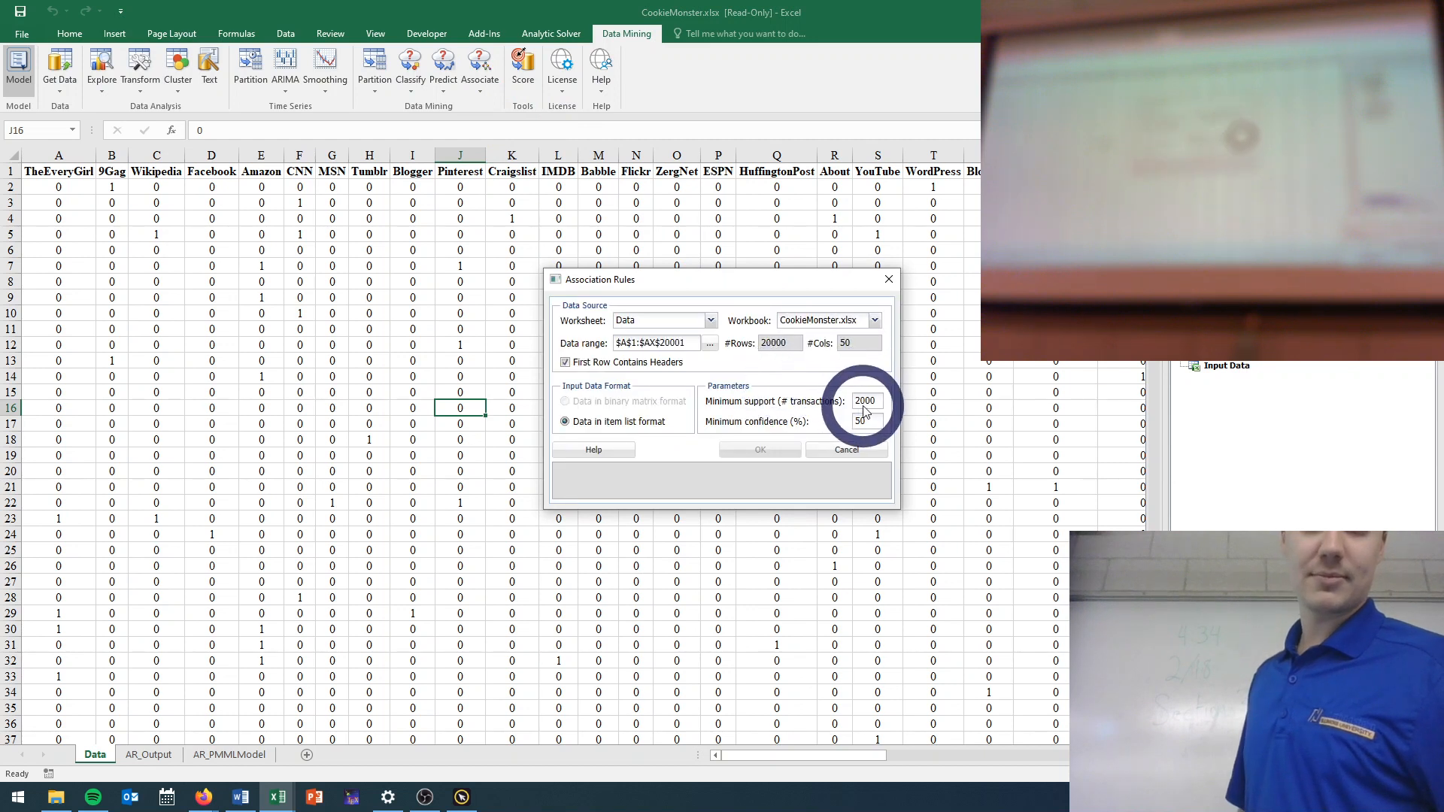
click(878, 400)
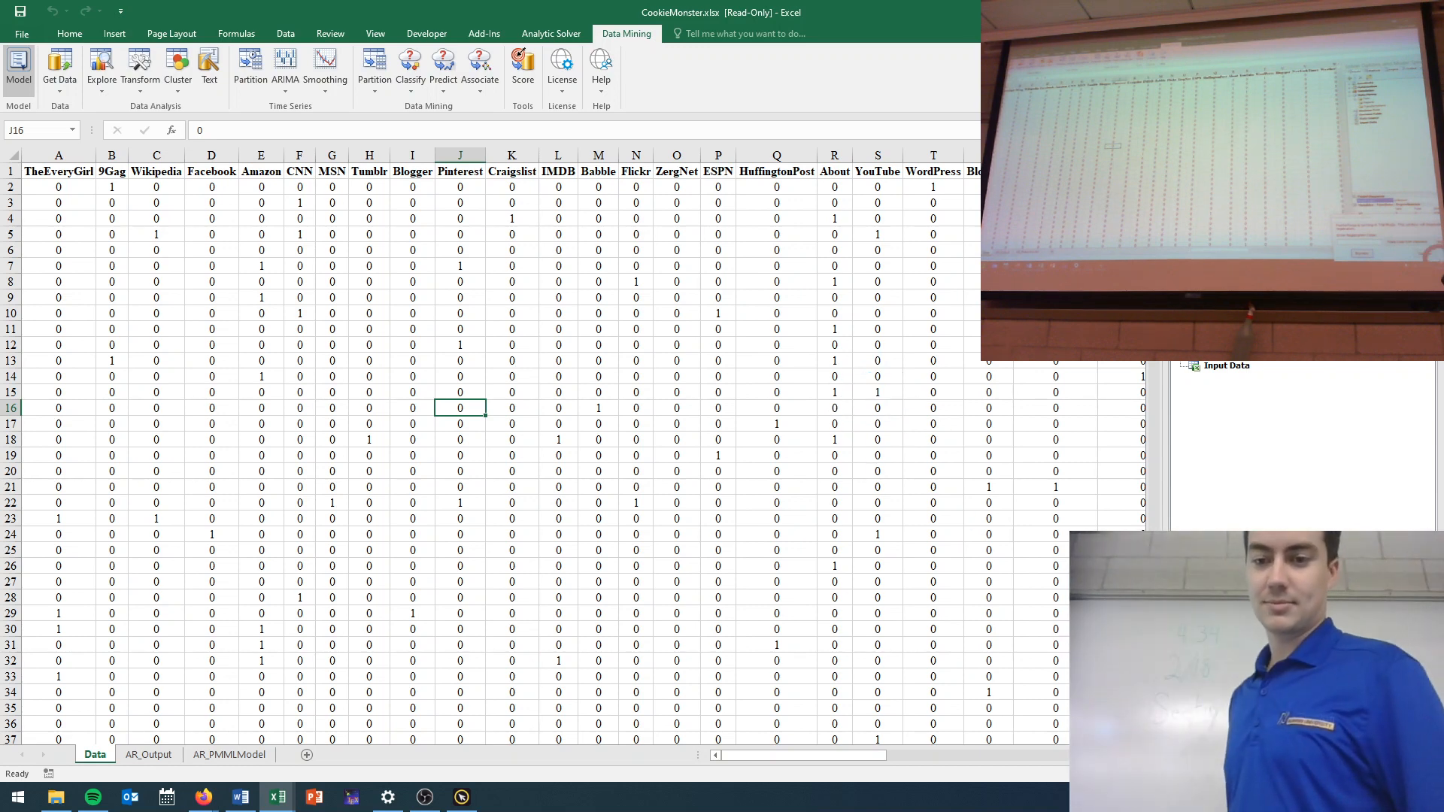
click(763, 450)
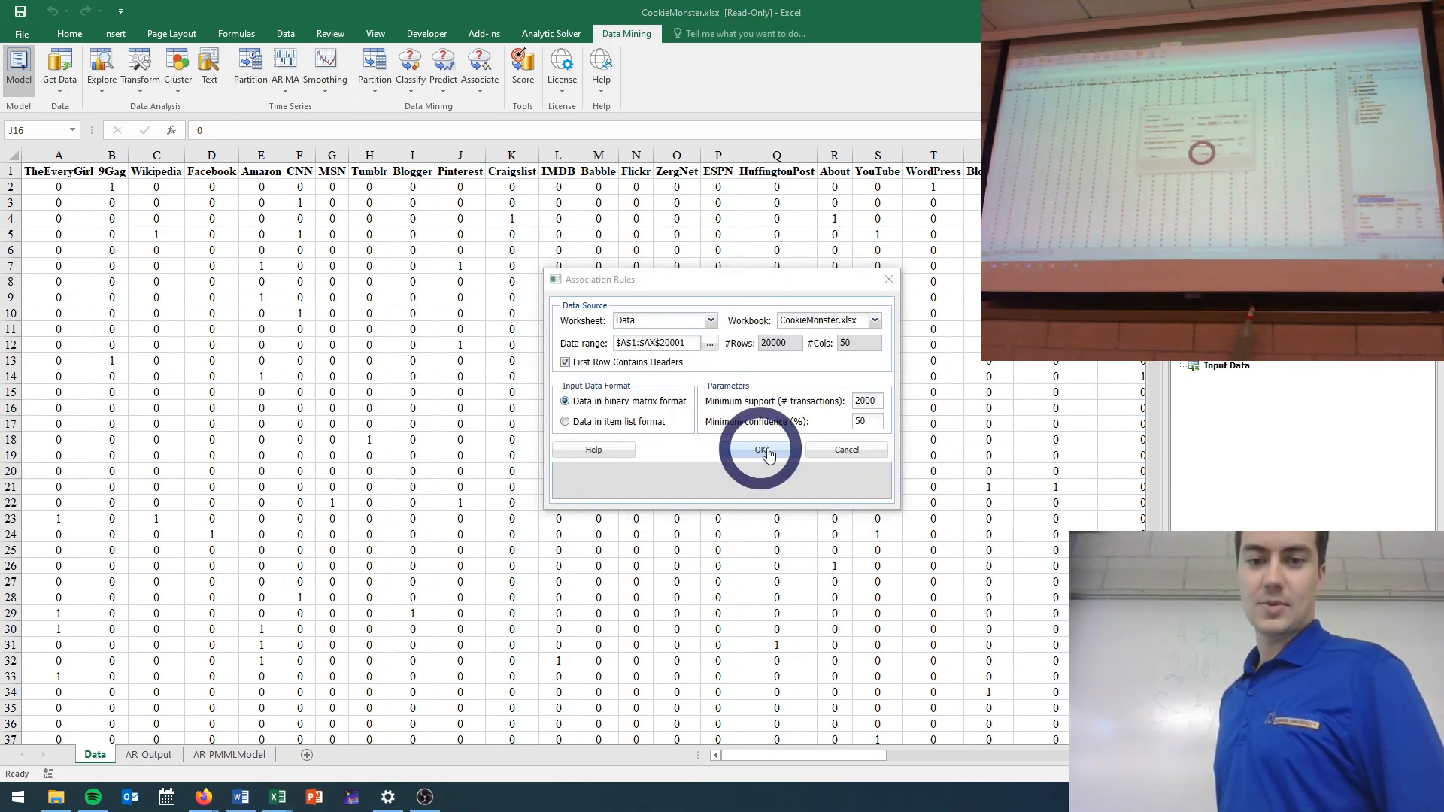
click(871, 404)
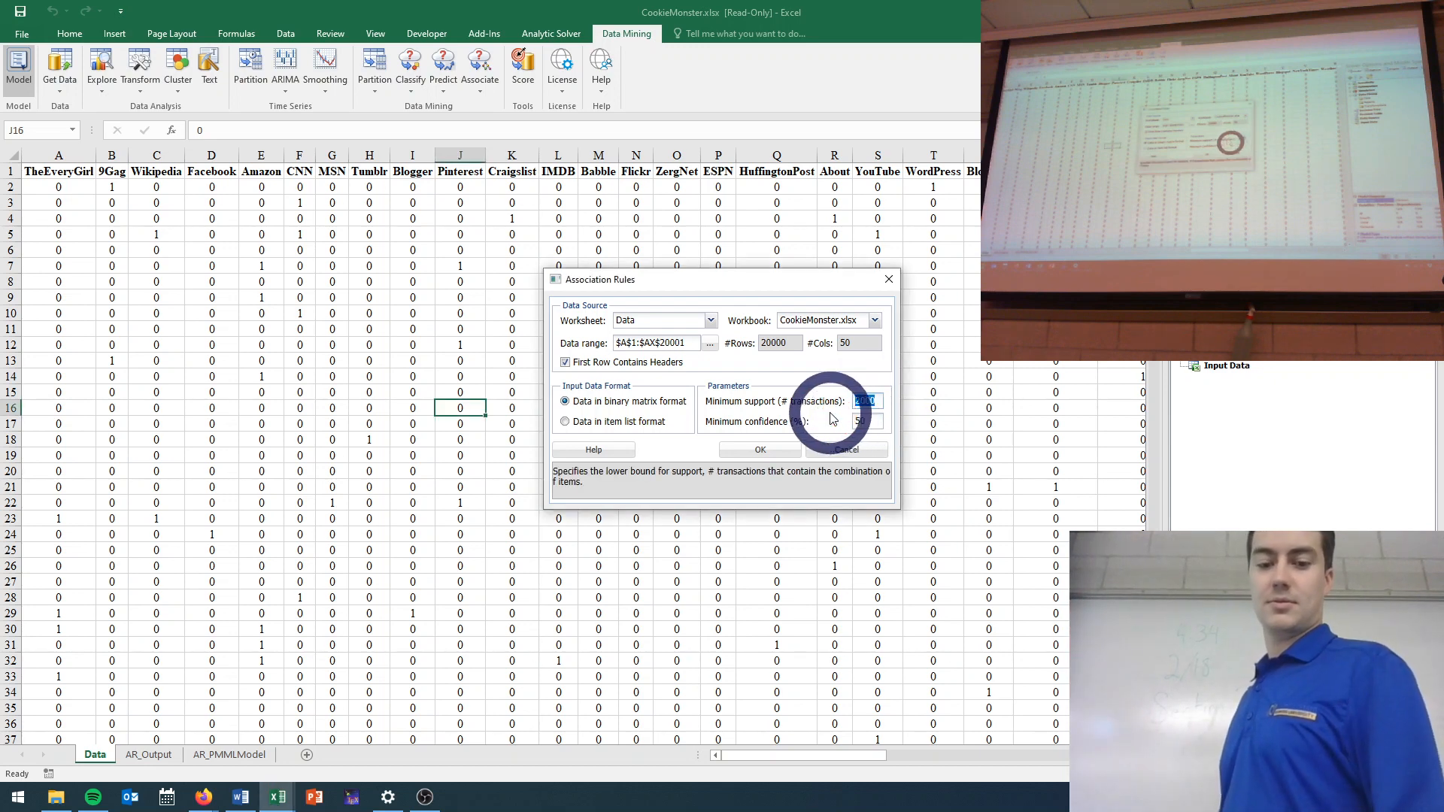
text(800)
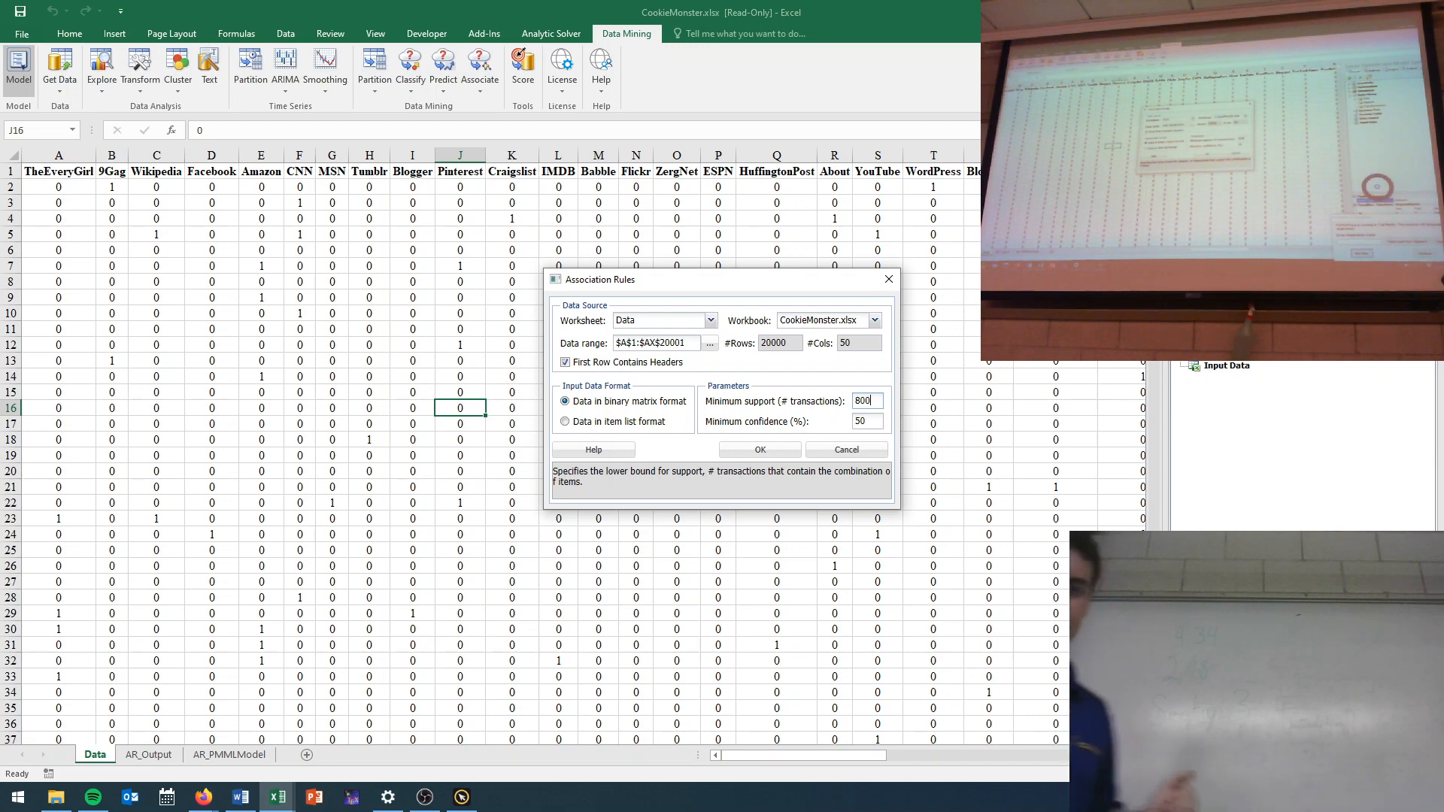
click(761, 451)
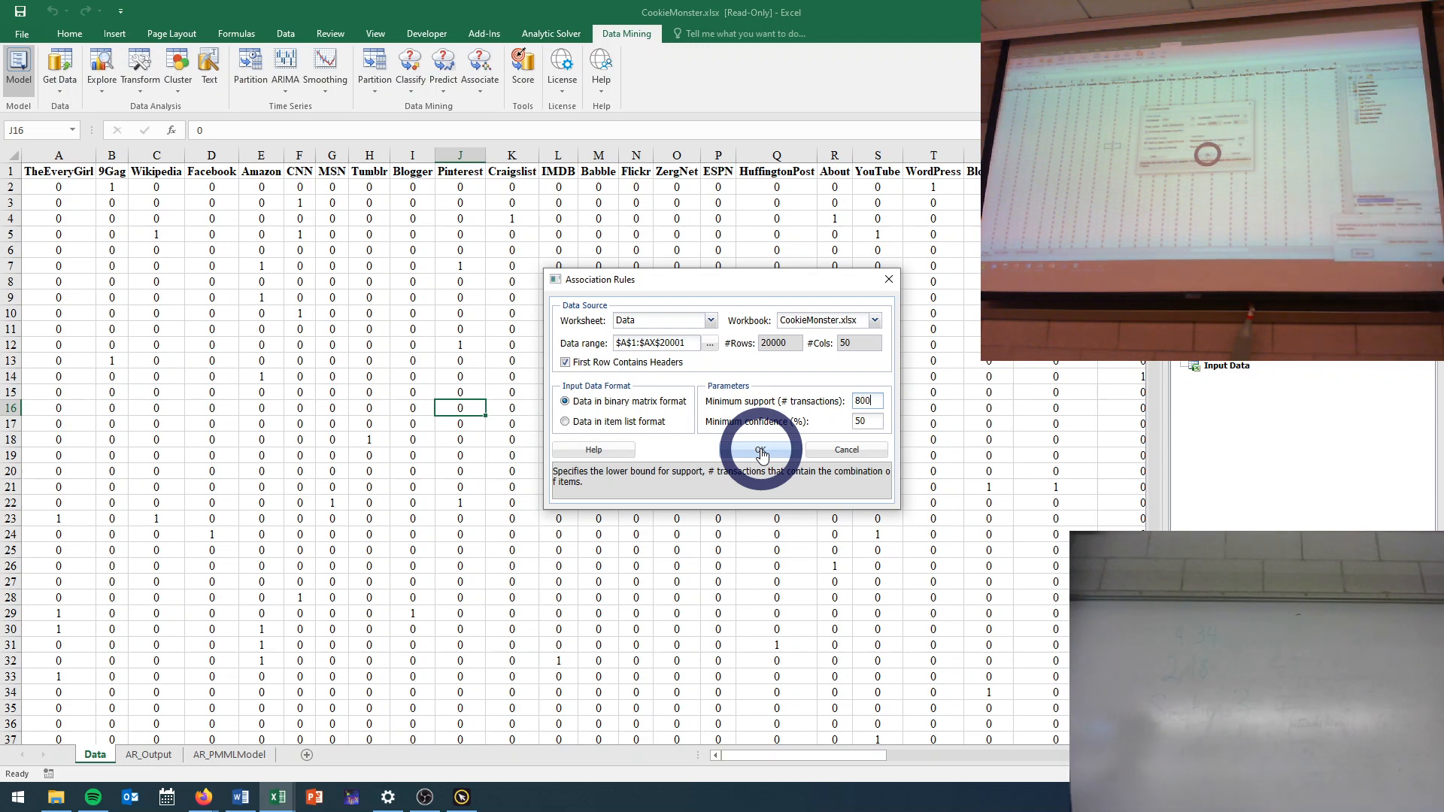
click(760, 451)
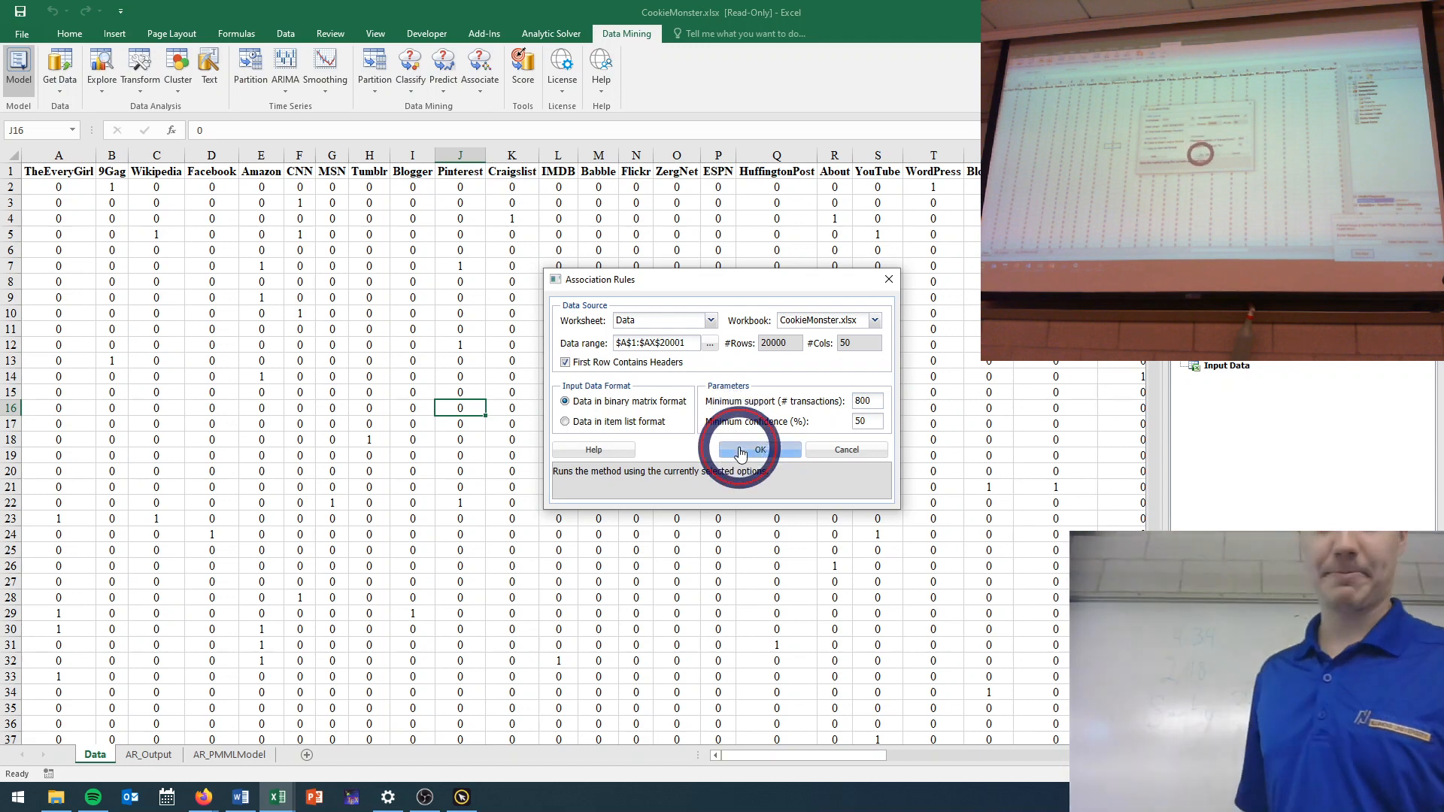
click(739, 450)
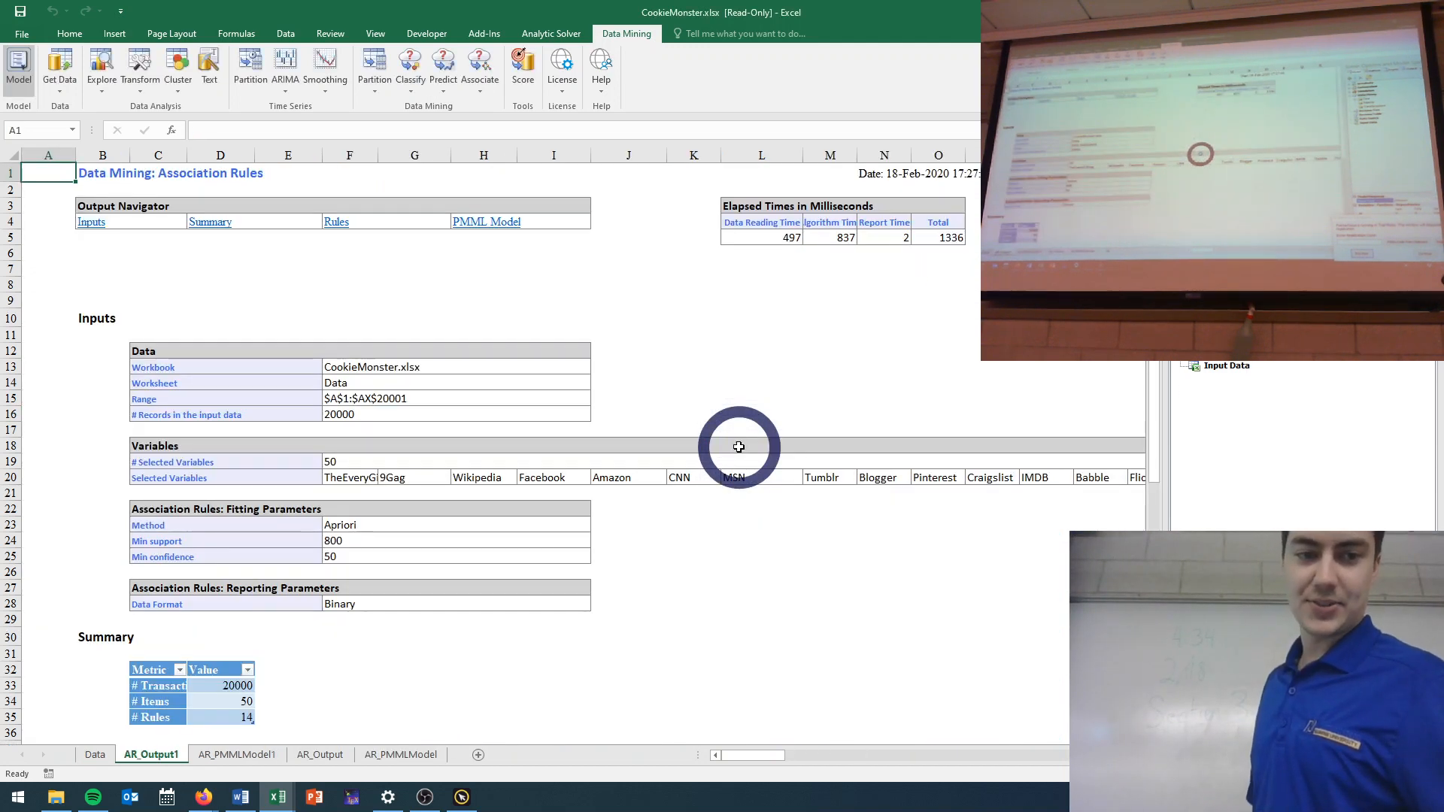
- Examine the Rules table on the AR_Output1 sheet at a larger zoom, comparing support, confidence, lift ratio, antecedents and consequents
scroll(738, 446, down, 6)
scroll(739, 446, down, 1)
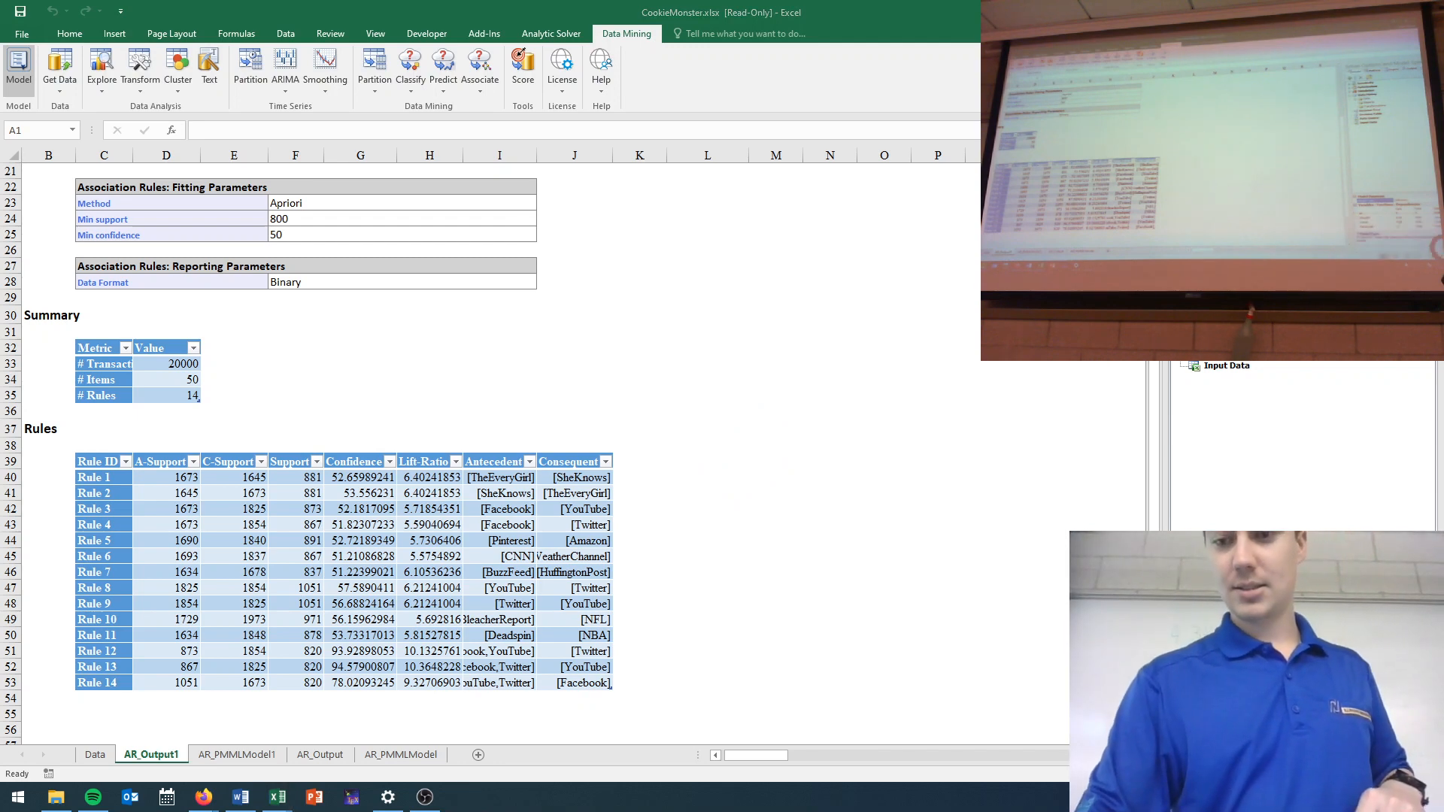
ctrl+scroll(489, 443, up, 2)
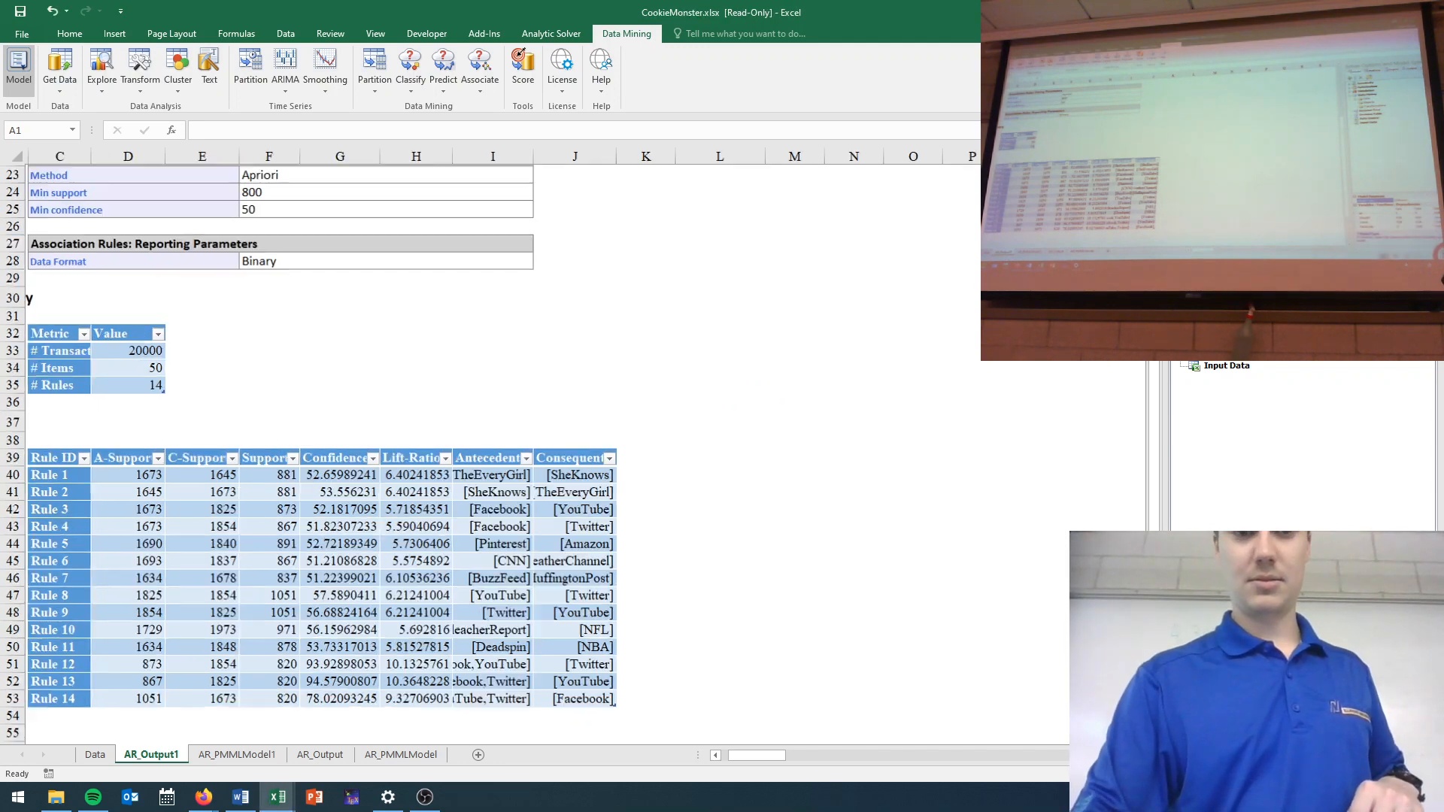
ctrl+scroll(957, 702, up, 1)
ctrl+scroll(957, 703, up, 1)
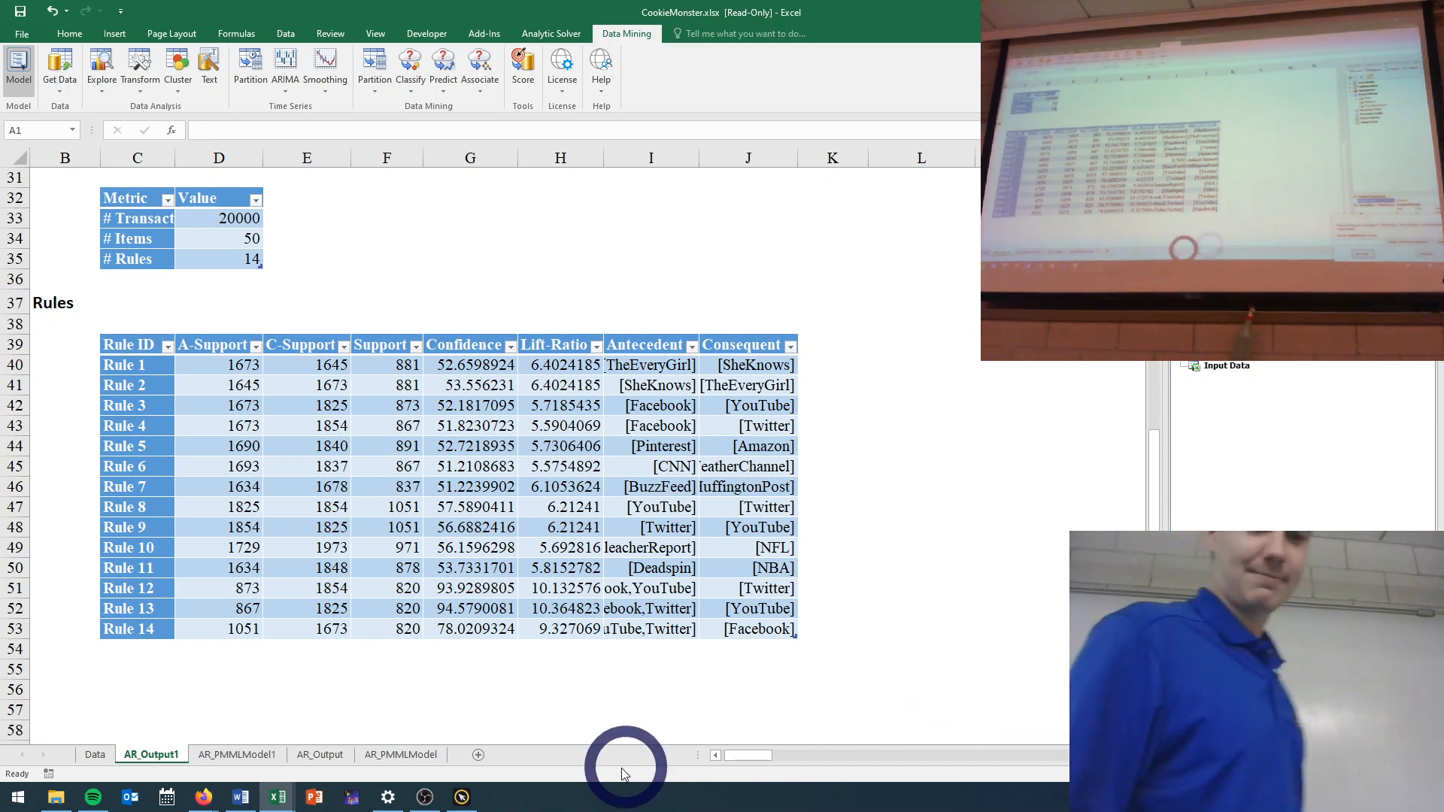
click(424, 795)
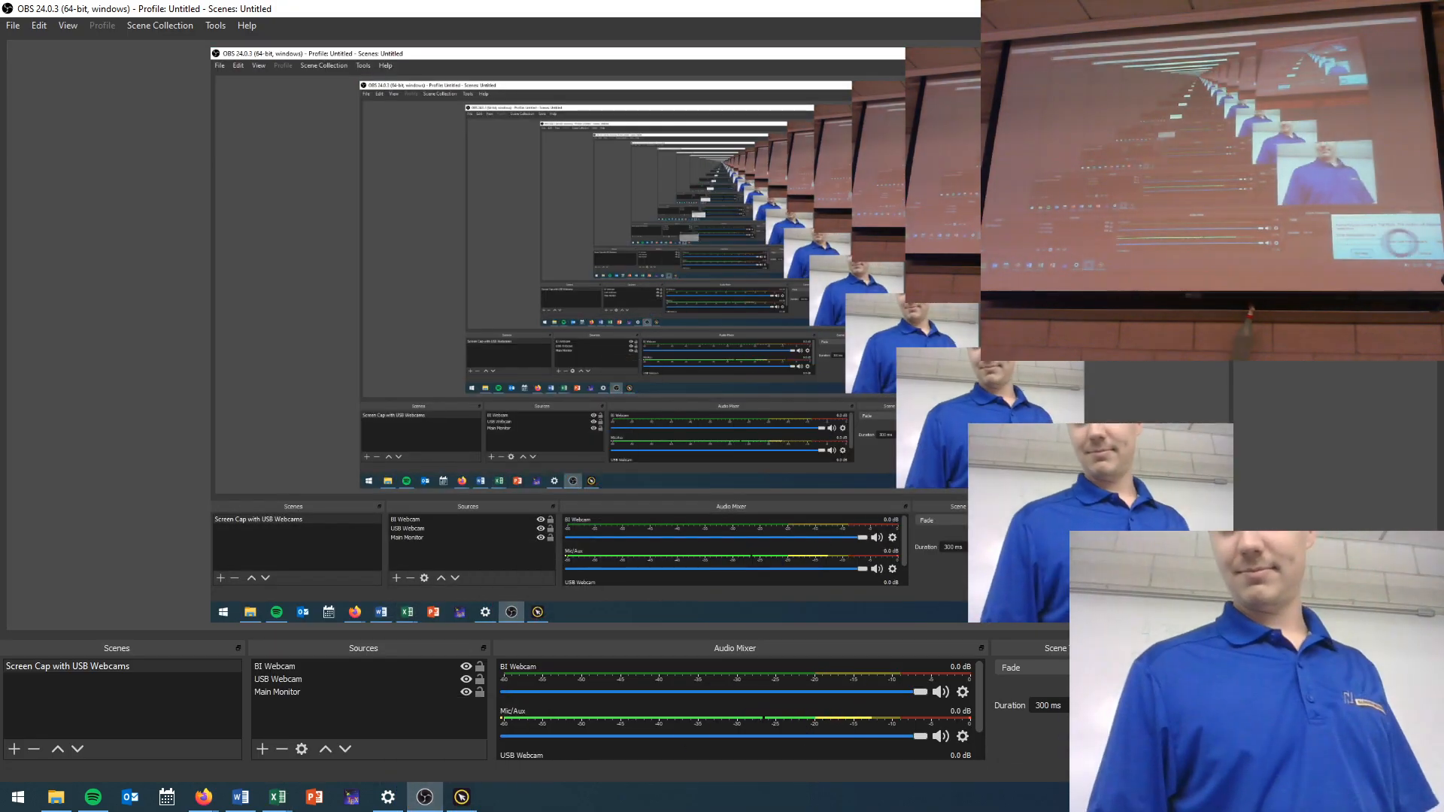